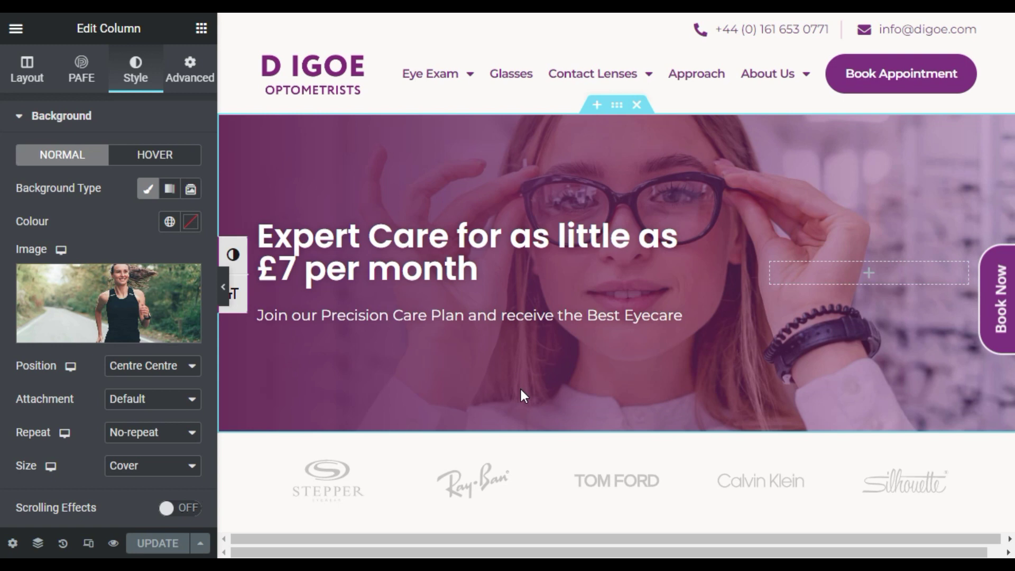
- Set the Talk to us banner background to the woman-with-glasses photo, armitage-6.jpg
scroll(520, 396, down, 2)
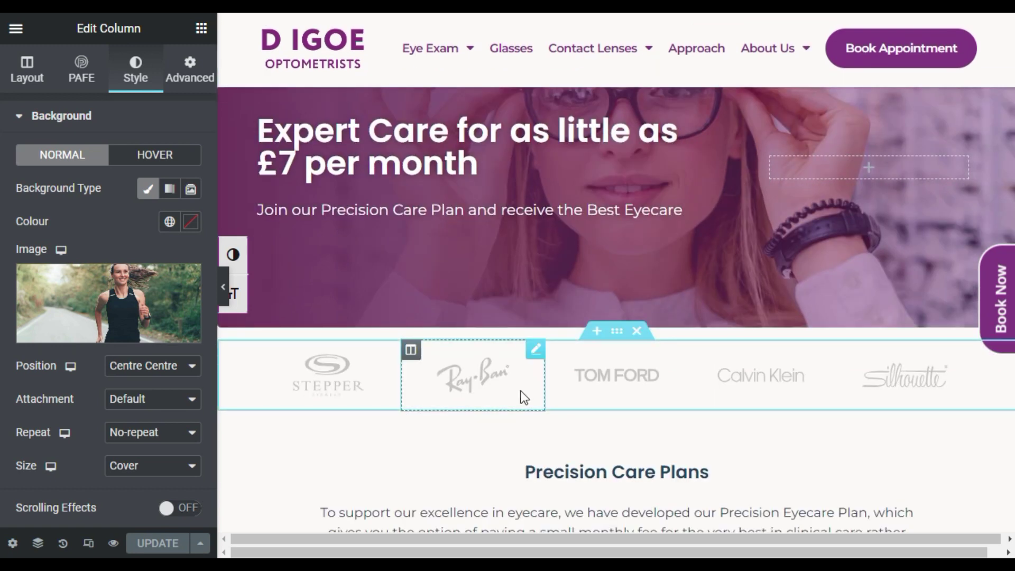
scroll(524, 398, down, 2)
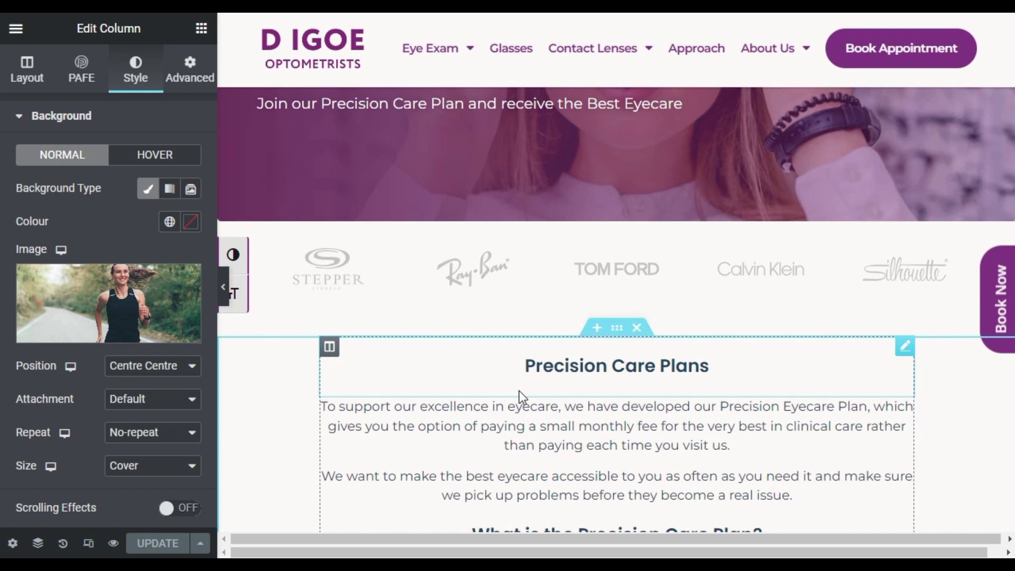
scroll(519, 391, down, 2)
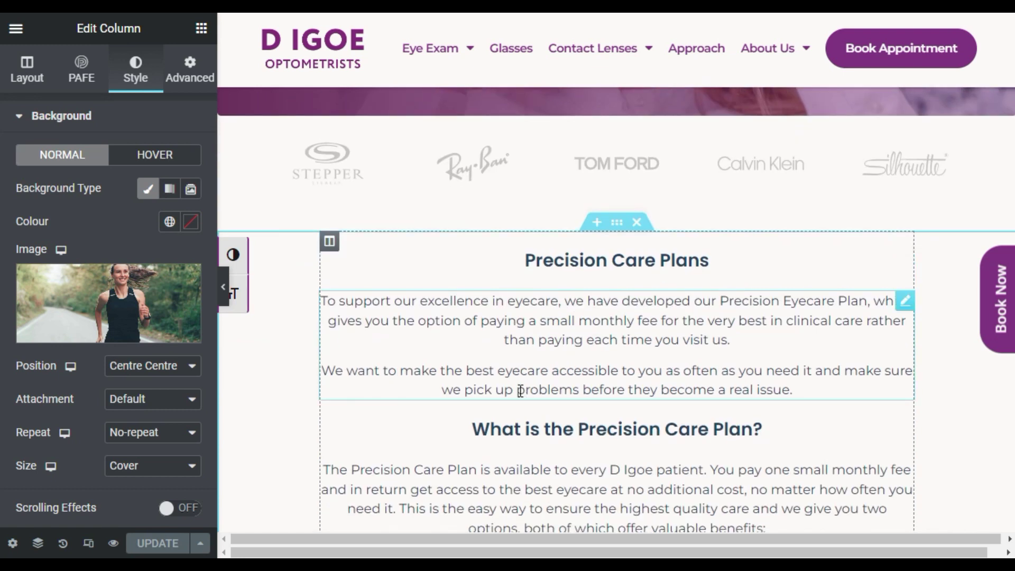
scroll(483, 422, down, 8)
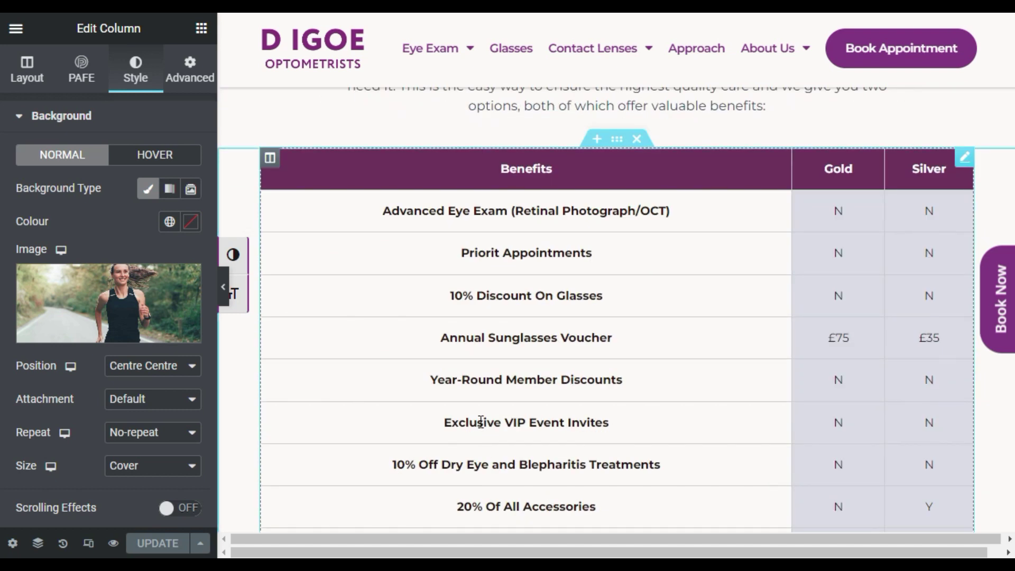
scroll(482, 423, down, 12)
scroll(479, 421, up, 2)
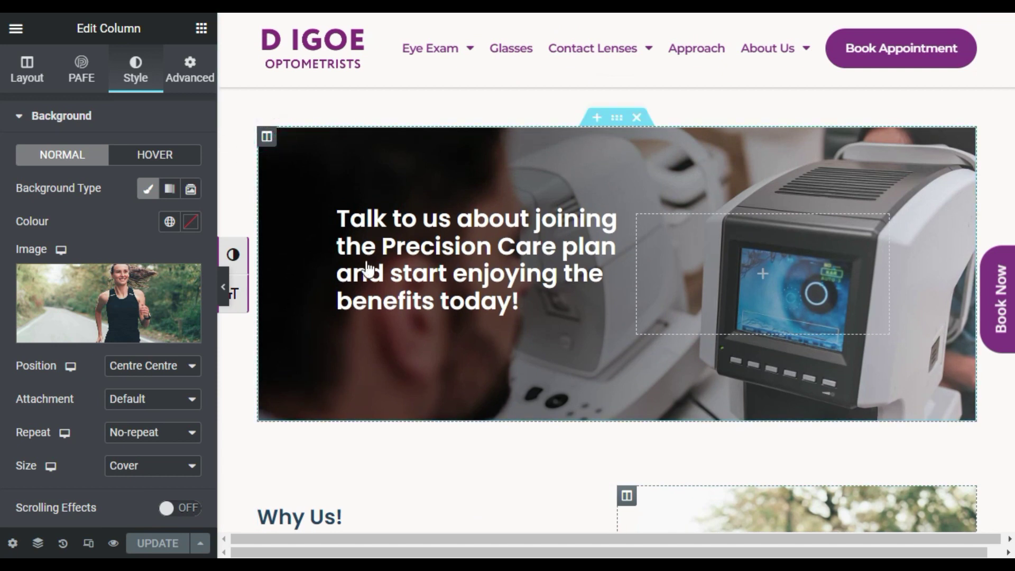
click(267, 138)
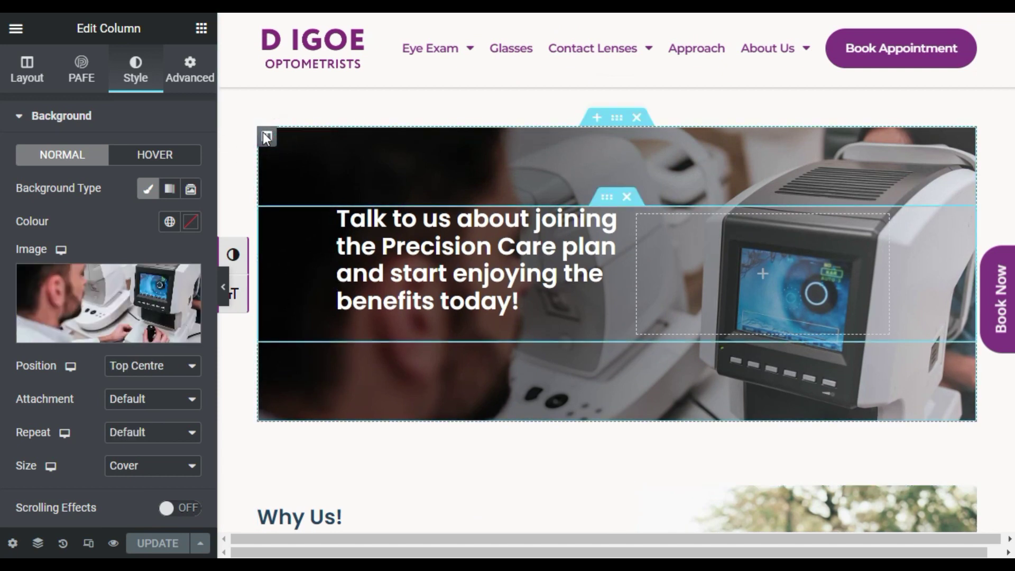
click(86, 331)
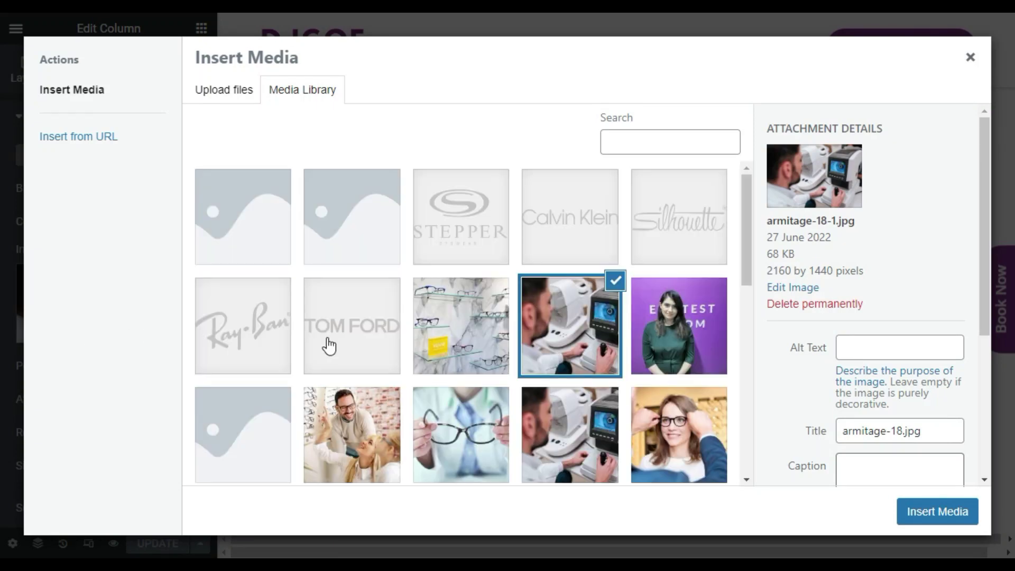
click(662, 461)
click(927, 520)
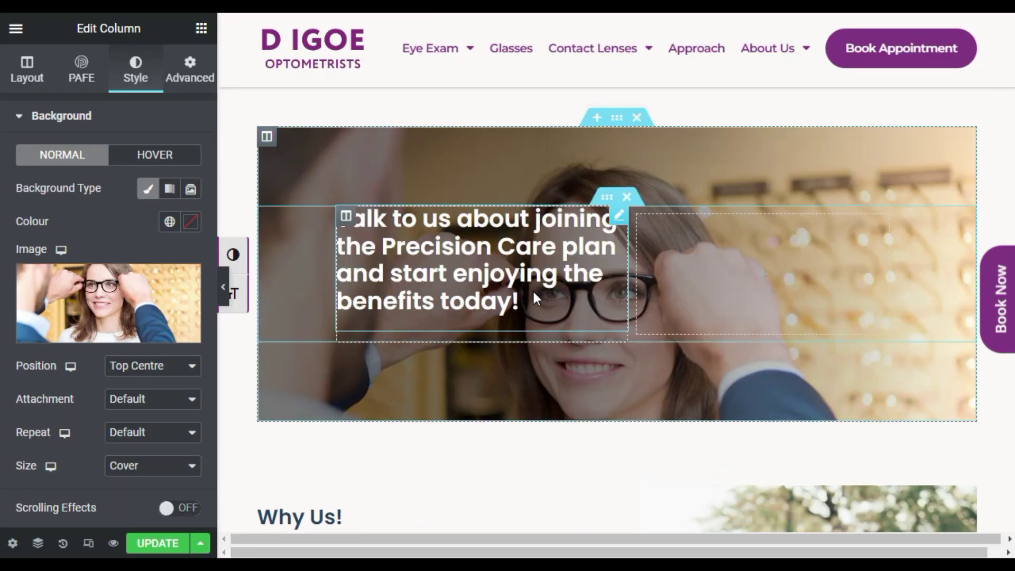
- Replace the Why Us! runner photo with the smiling older couple photo
scroll(642, 427, down, 8)
scroll(644, 423, up, 3)
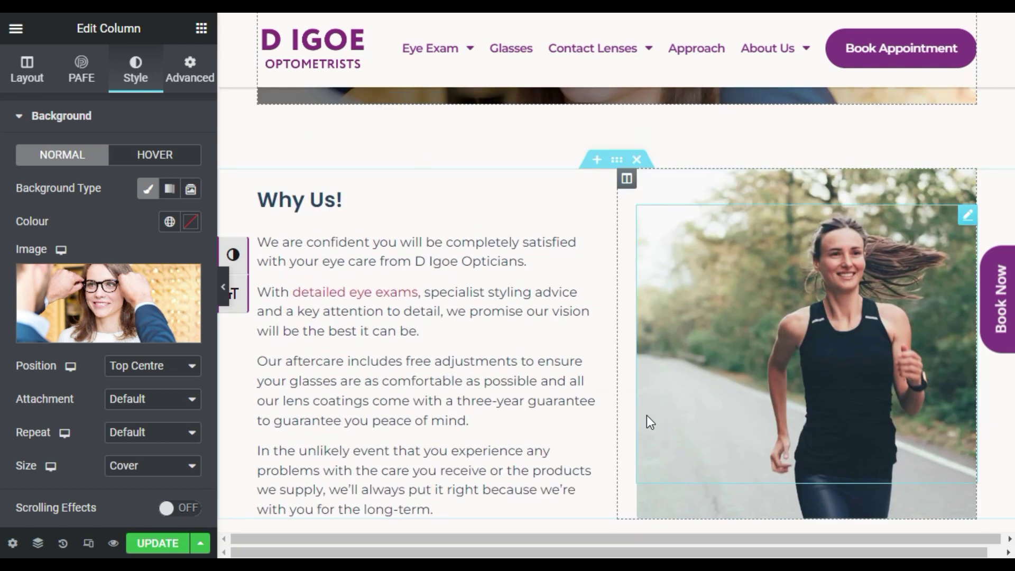
click(627, 181)
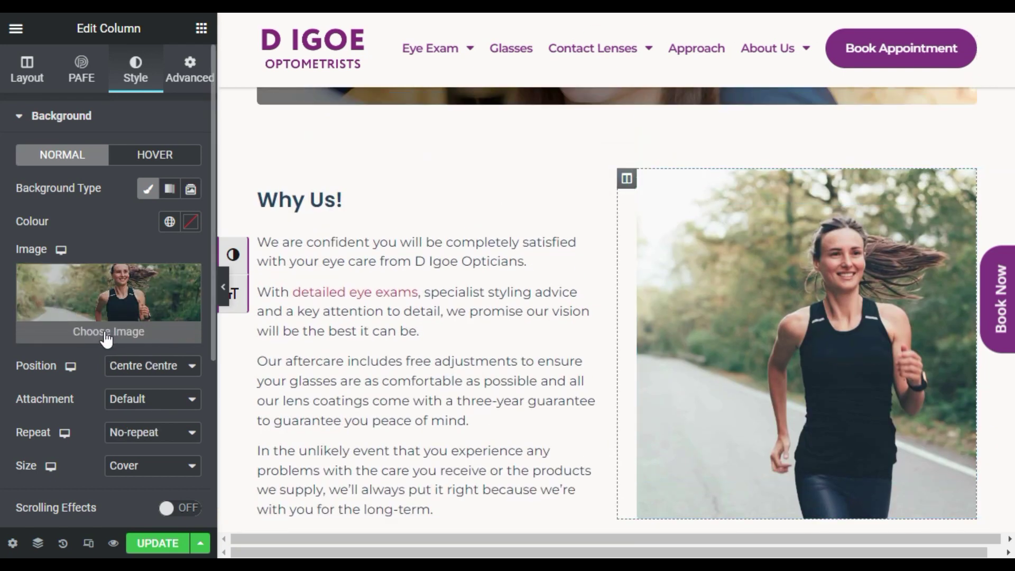
click(106, 334)
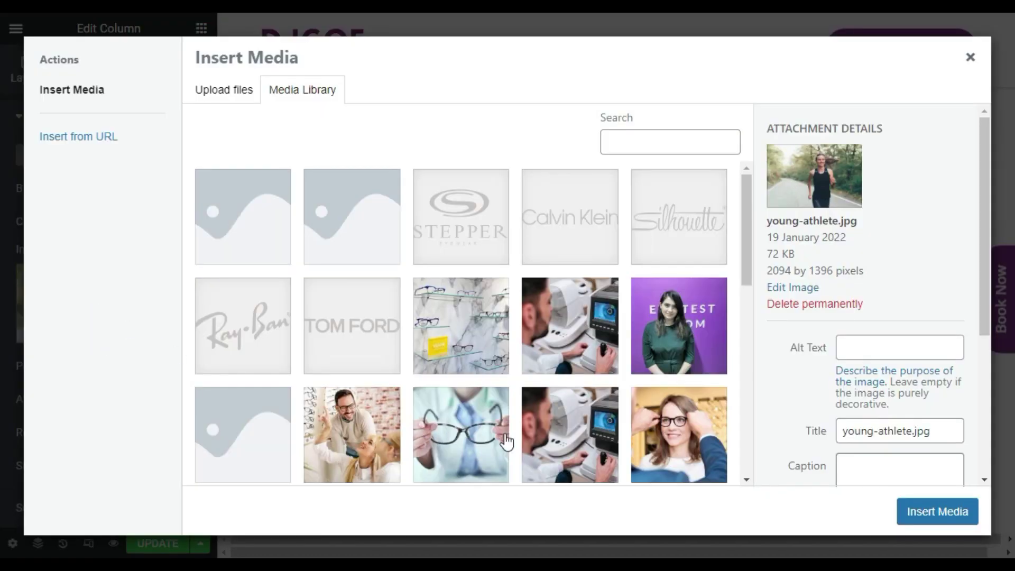
scroll(463, 394, down, 1)
scroll(464, 393, down, 10)
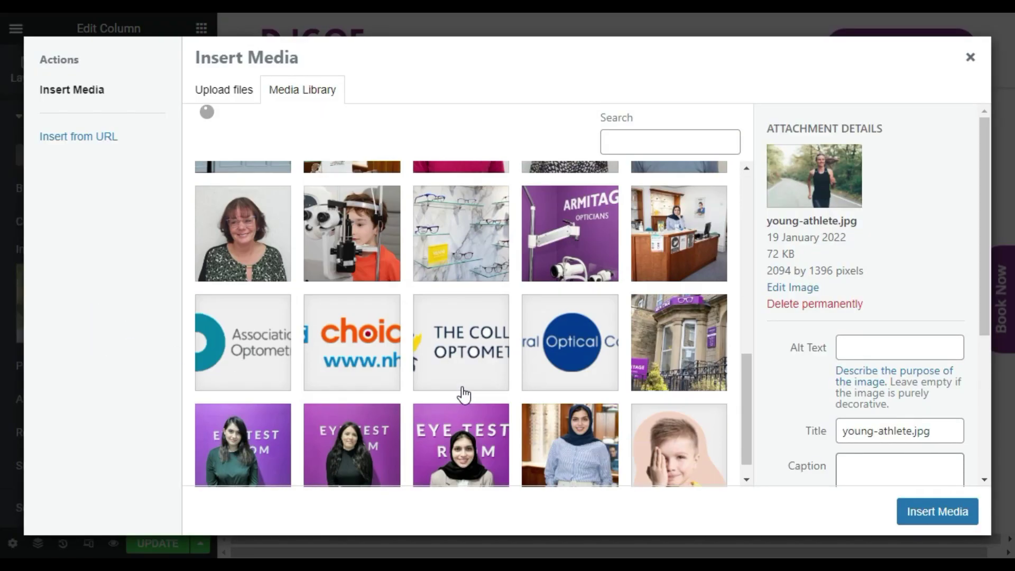
scroll(598, 401, down, 5)
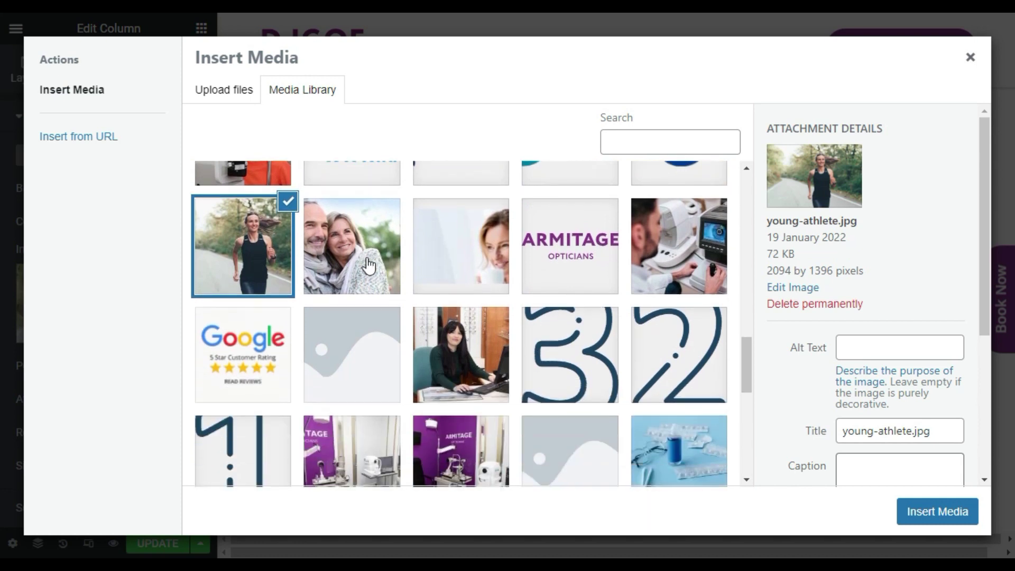
click(360, 254)
click(920, 513)
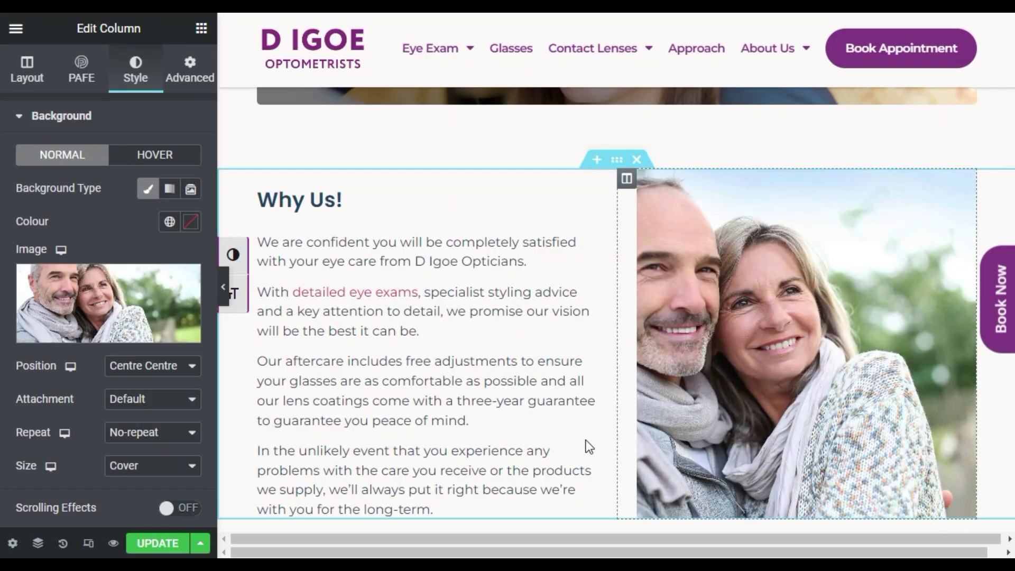
- Set the couple photo's background position to Centre Left and update the page
click(179, 365)
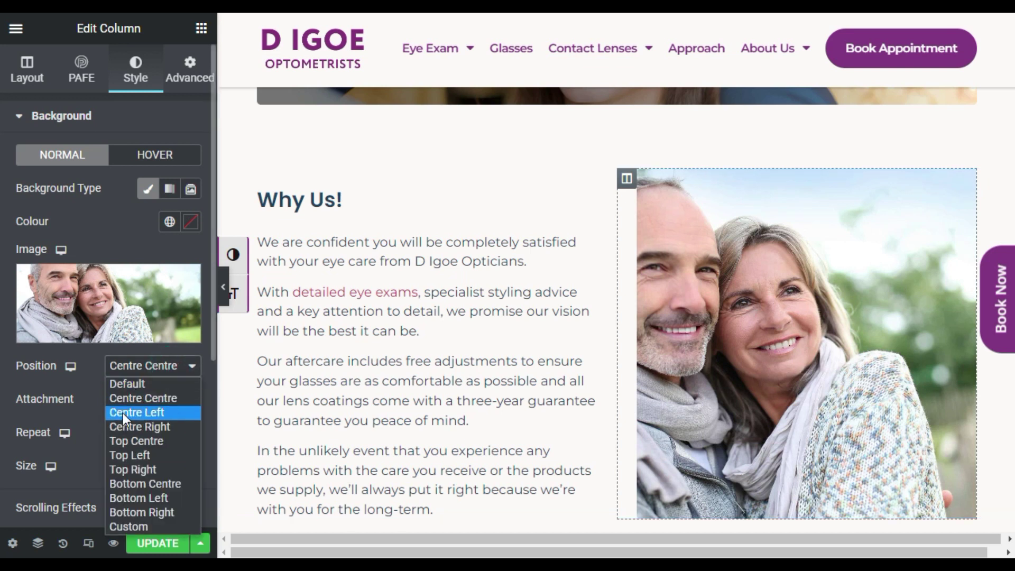
click(127, 426)
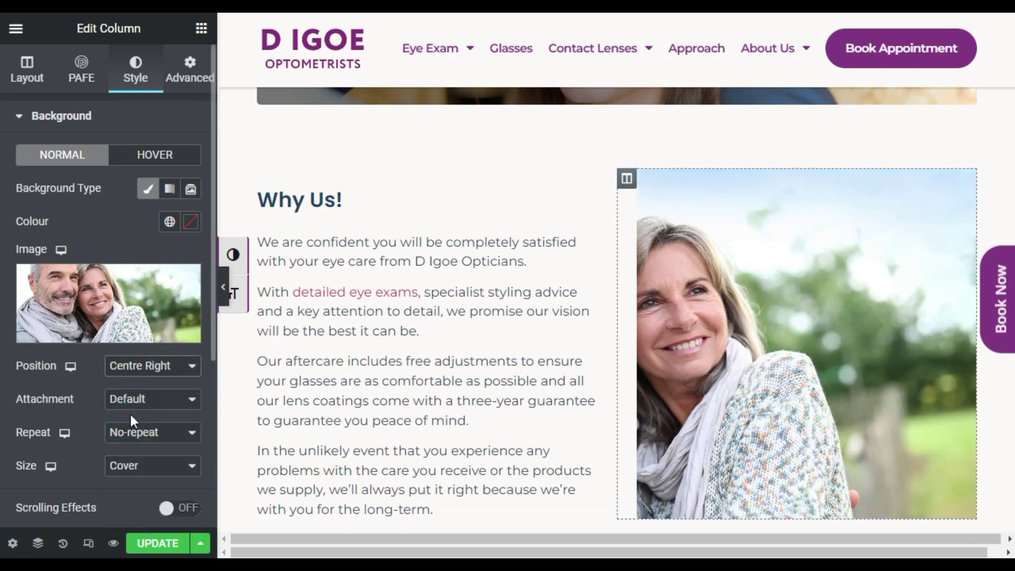
click(135, 401)
click(152, 366)
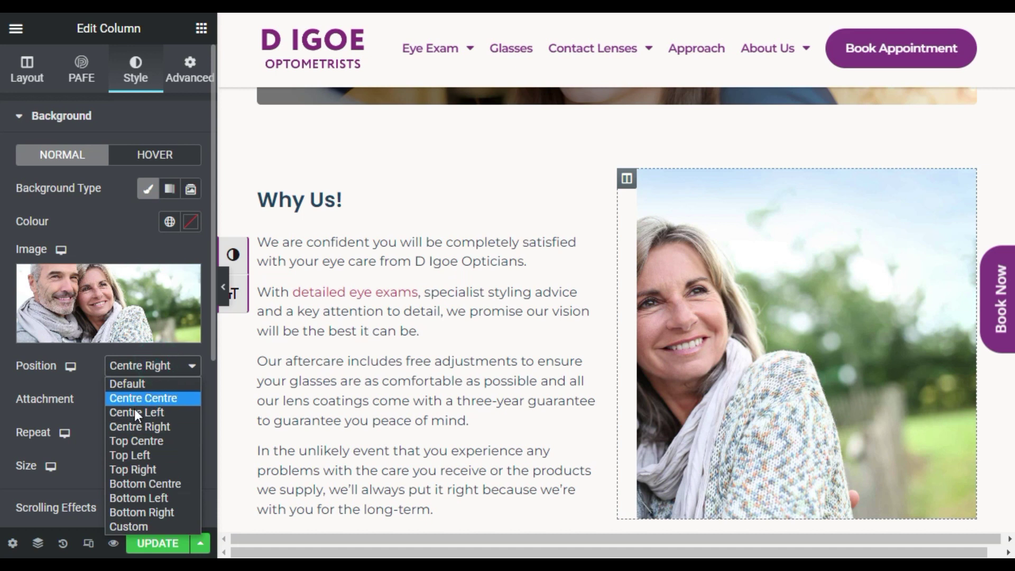
click(135, 413)
scroll(296, 449, down, 2)
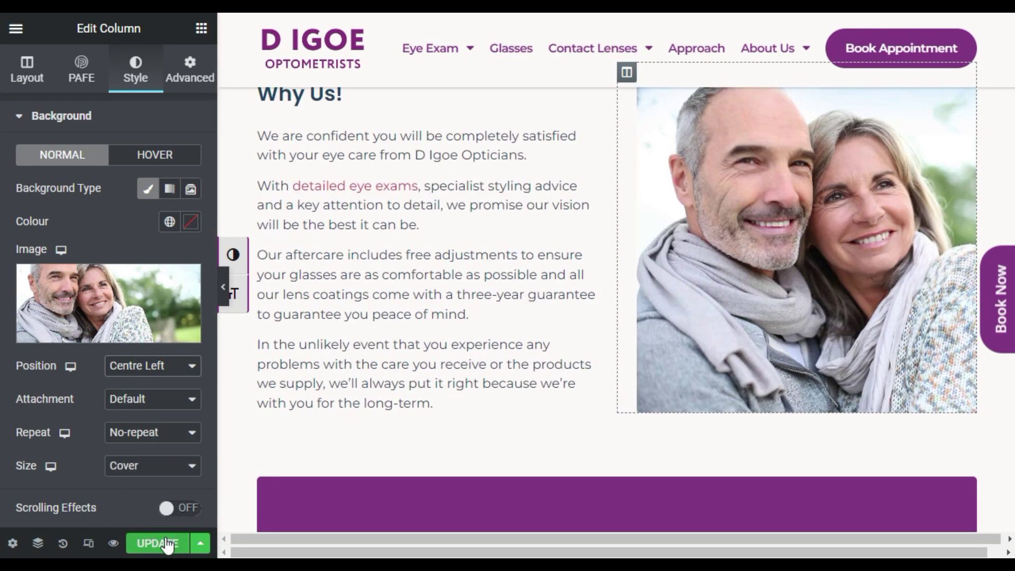
click(168, 543)
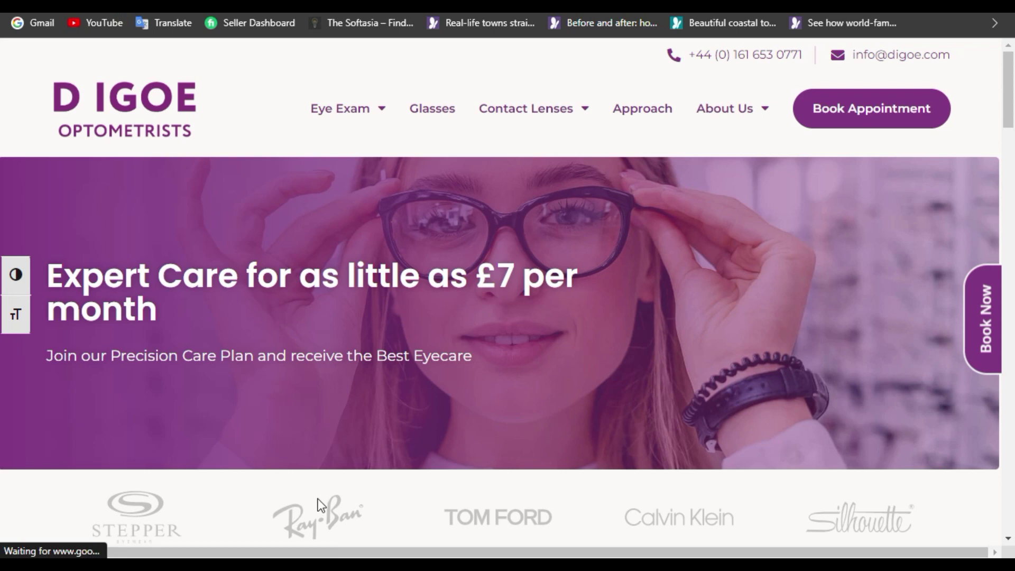
- Check the live homepage's banner and Why Us! section, then return to the Elementor editor
scroll(324, 483, down, 10)
scroll(328, 478, down, 10)
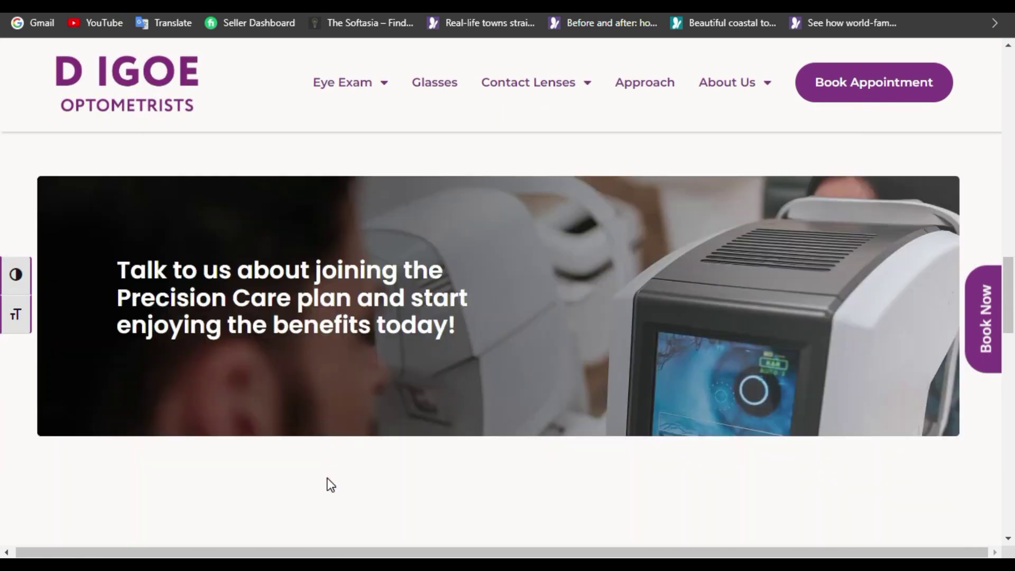
scroll(366, 329, up, 1)
scroll(724, 472, down, 3)
scroll(725, 473, down, 6)
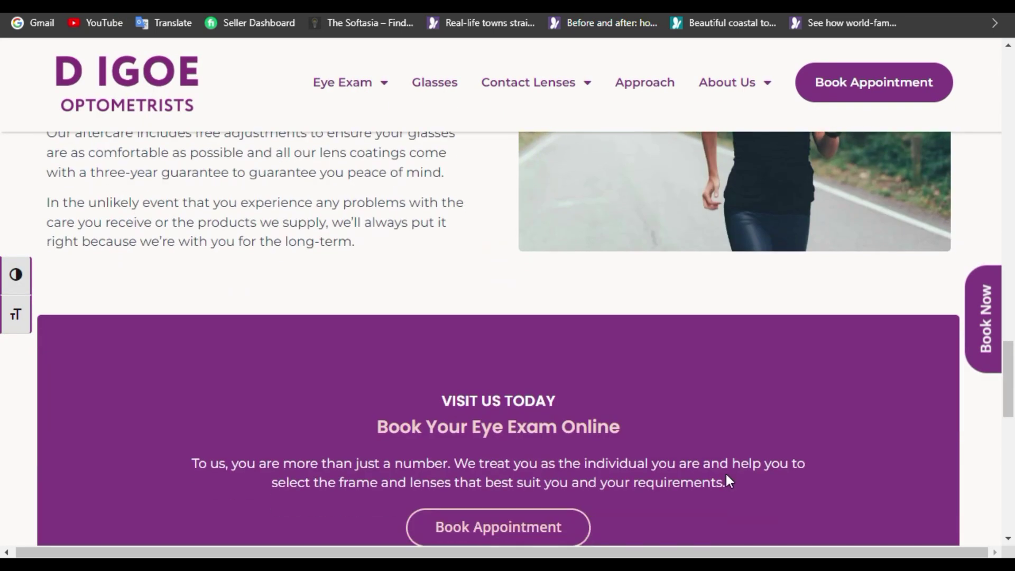
scroll(725, 474, up, 4)
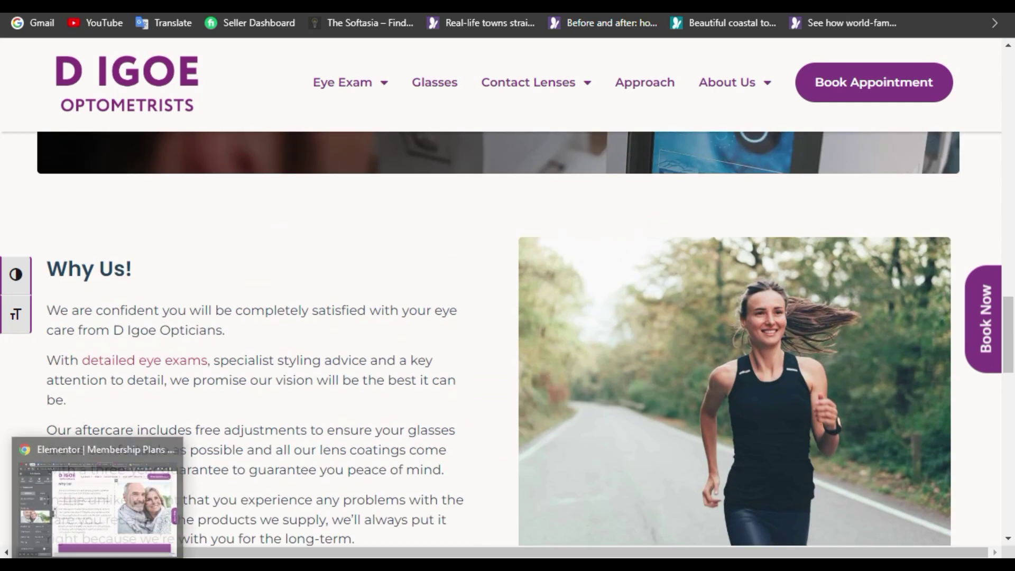
key(alt+Tab)
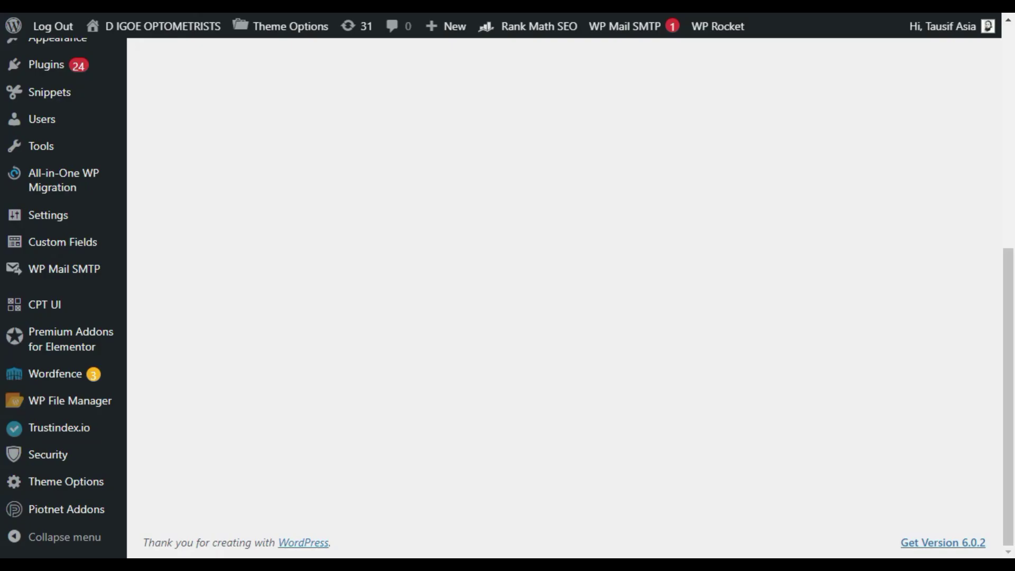
- Clear the whole site's cache from the WP Rocket admin-bar menu
scroll(444, 197, up, 10)
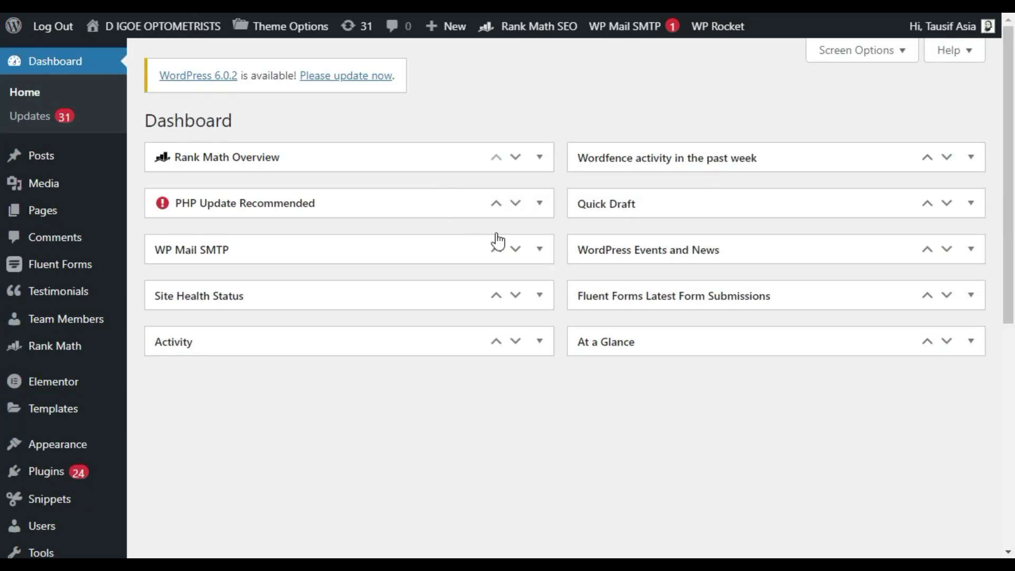
mouse_move(709, 31)
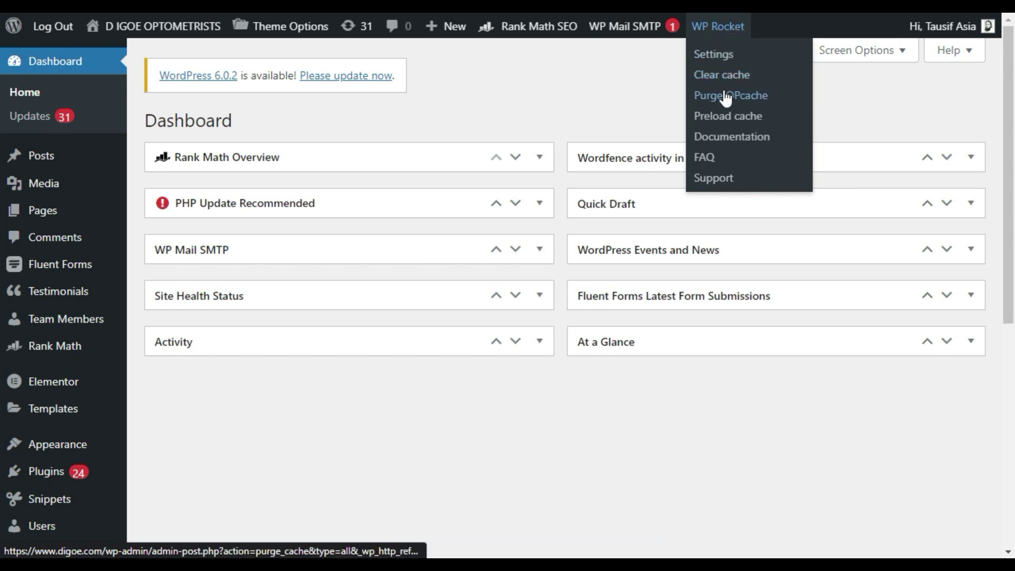
click(712, 74)
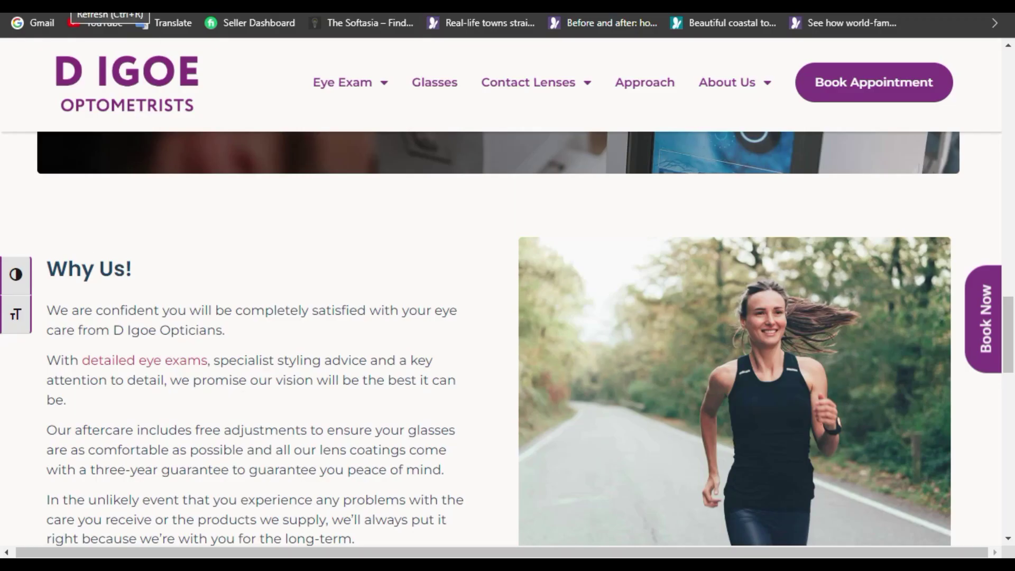
- Reload the live homepage and scroll up to check the Talk to us banner
key(ctrl+r)
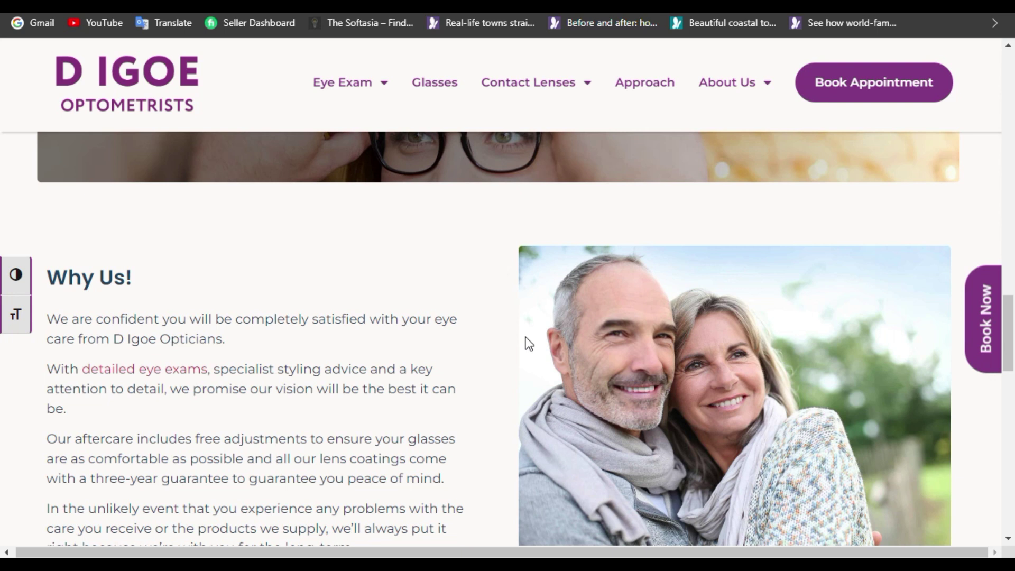
scroll(459, 309, up, 2)
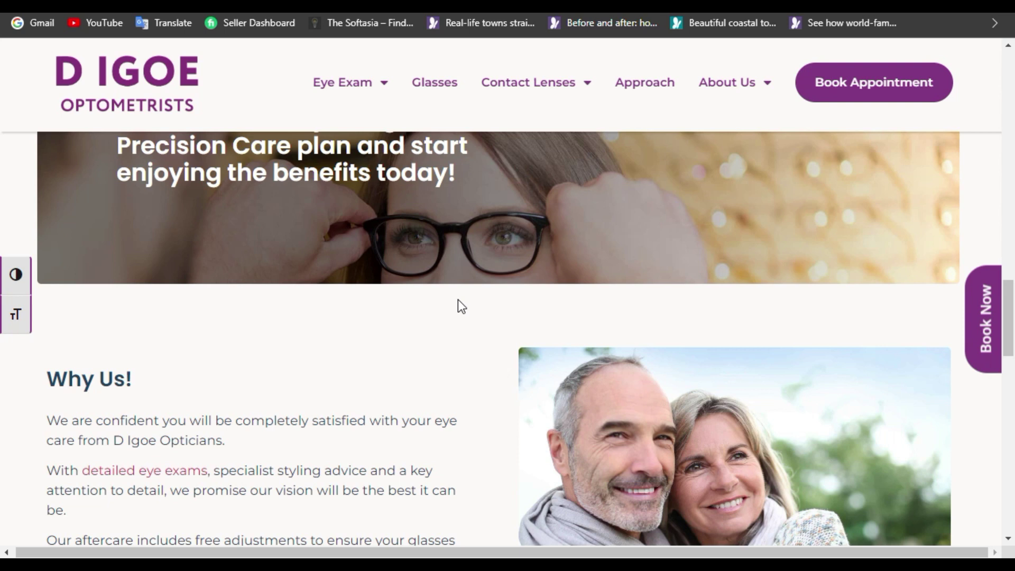
scroll(459, 300, up, 2)
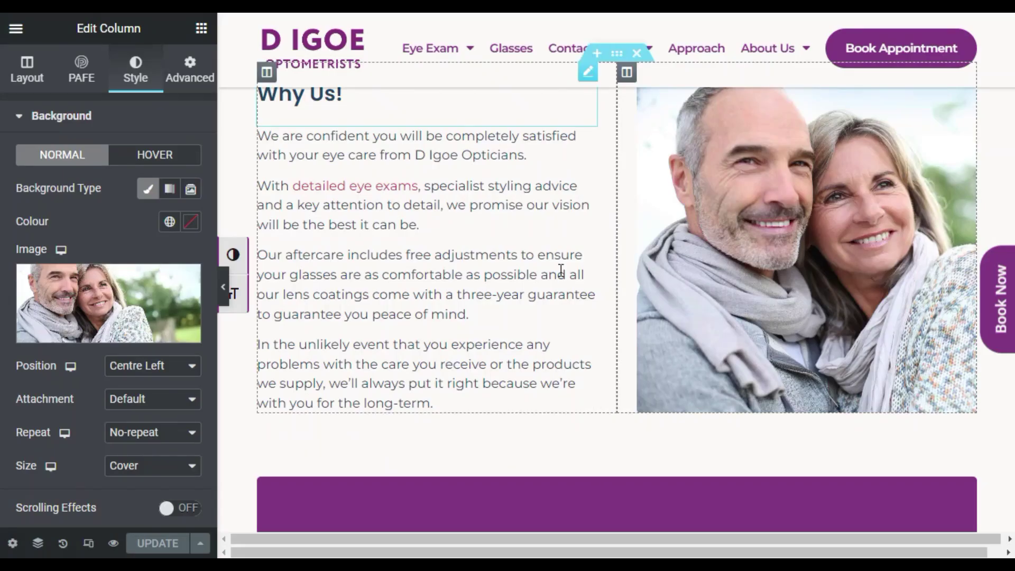
- Set the reception-desk photo armitage-5.jpg as the Talk to us banner background
scroll(559, 267, up, 10)
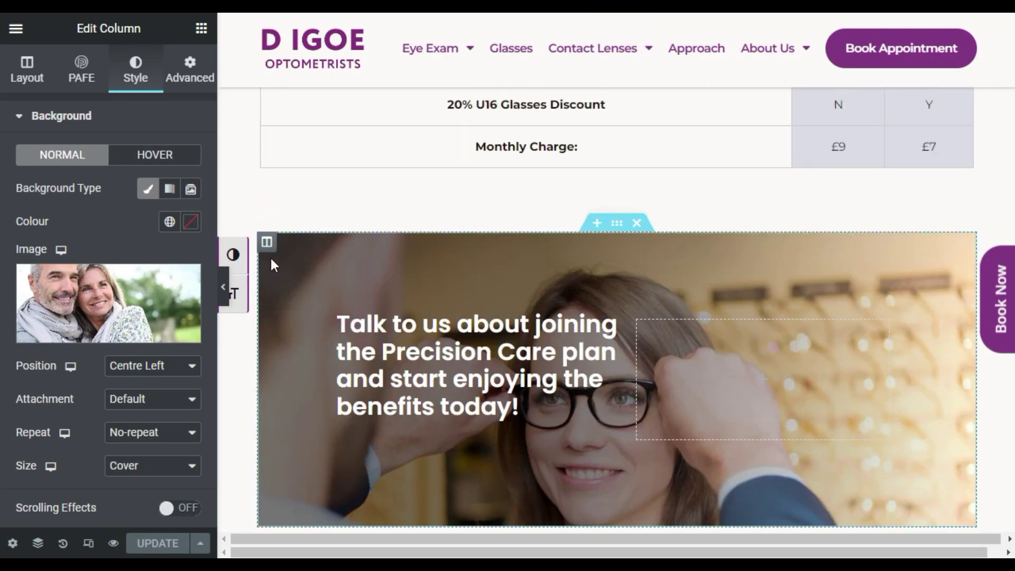
click(267, 242)
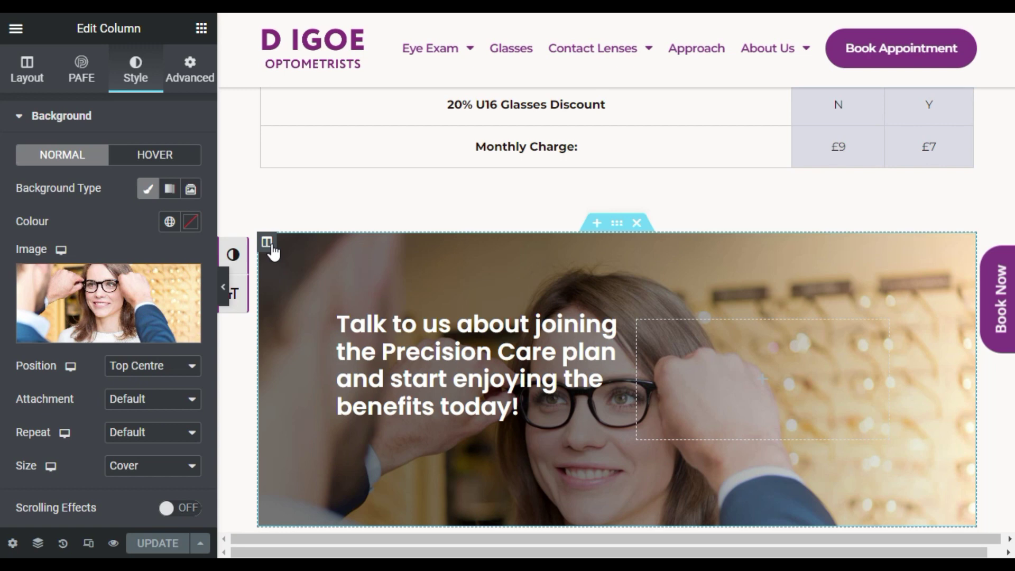
click(108, 328)
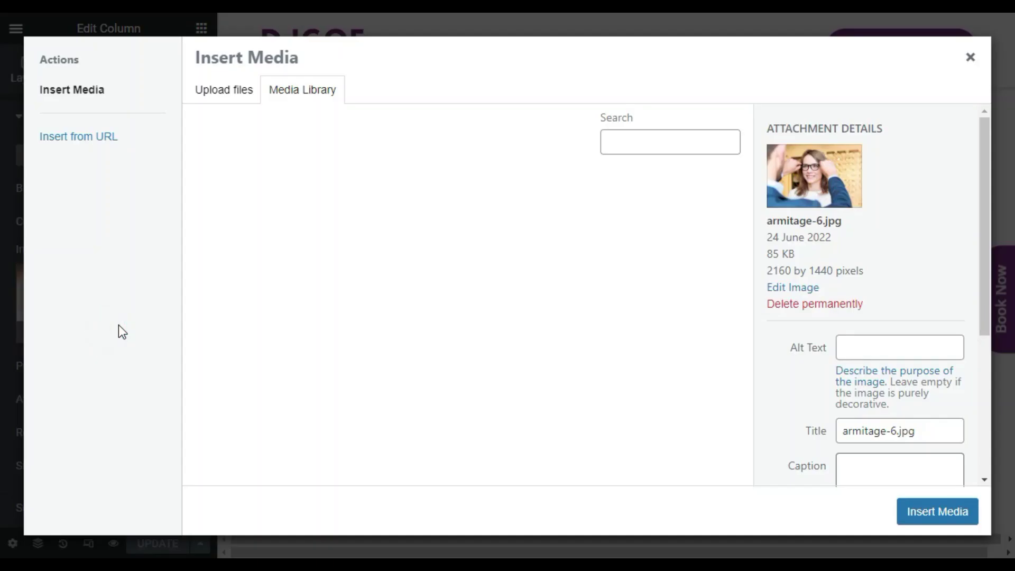
scroll(607, 335, down, 2)
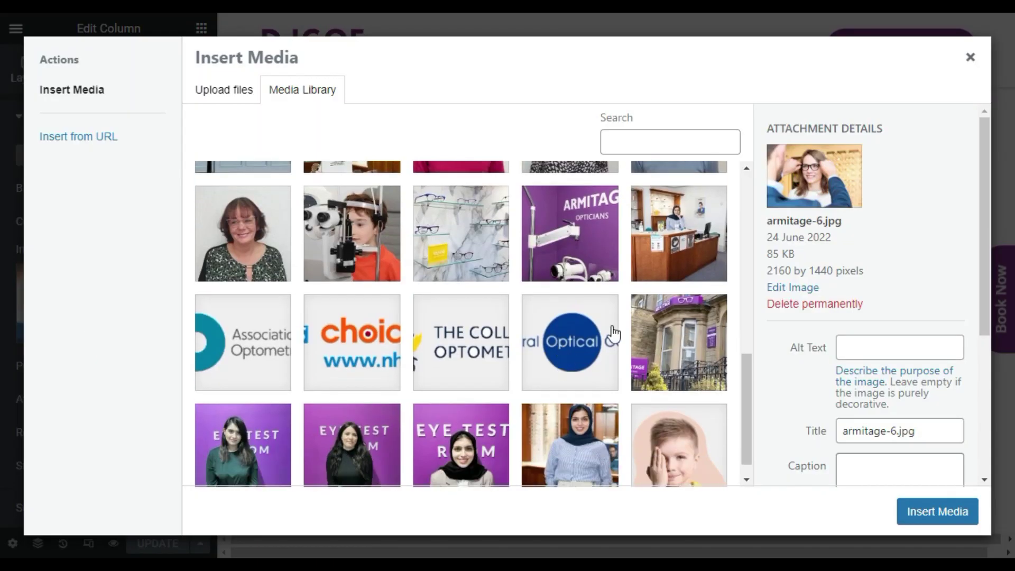
click(676, 276)
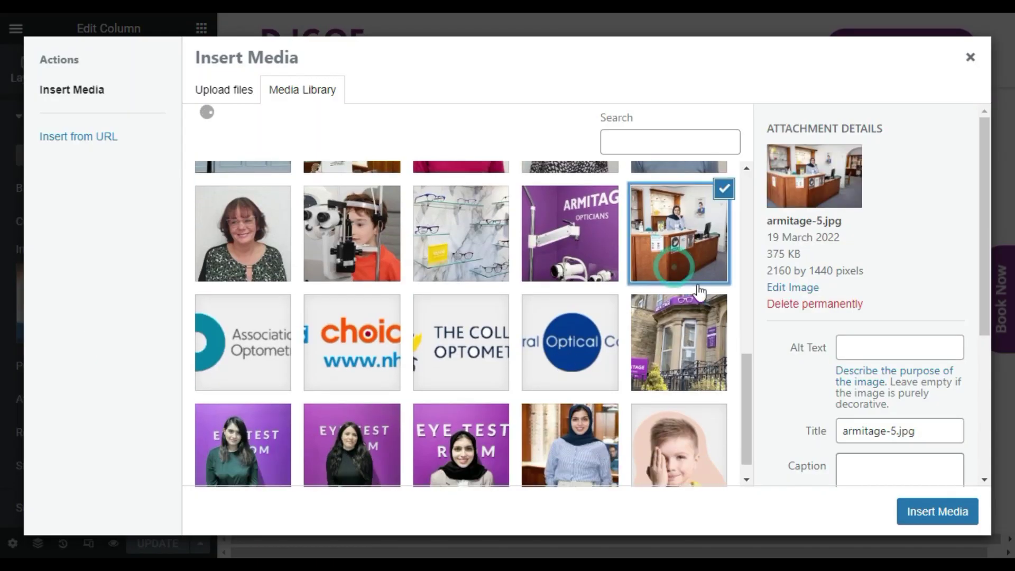
click(937, 513)
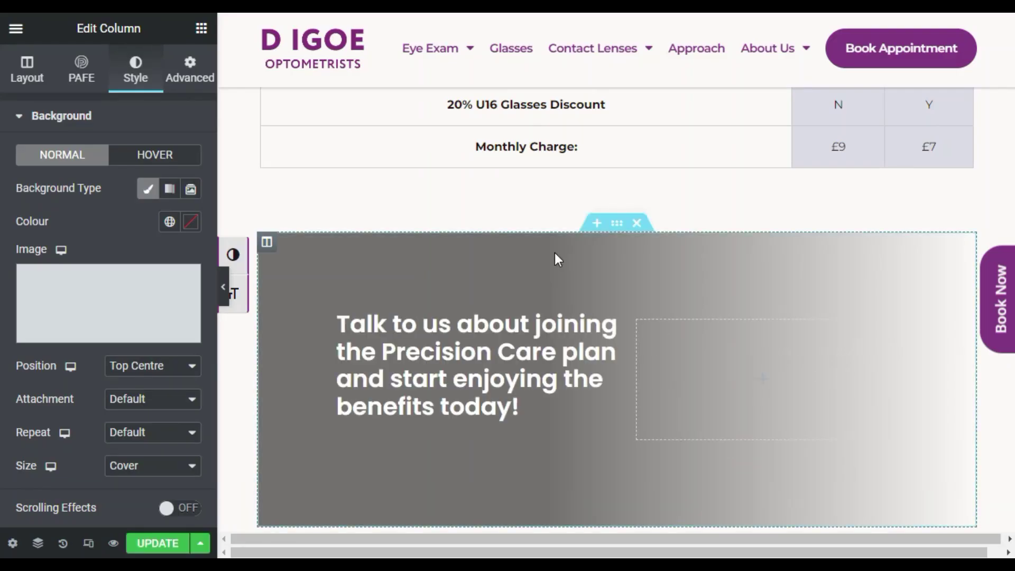
- Swap the Why Us couple photo for the laughing girl in glasses and update the page
scroll(555, 256, down, 4)
scroll(554, 253, down, 1)
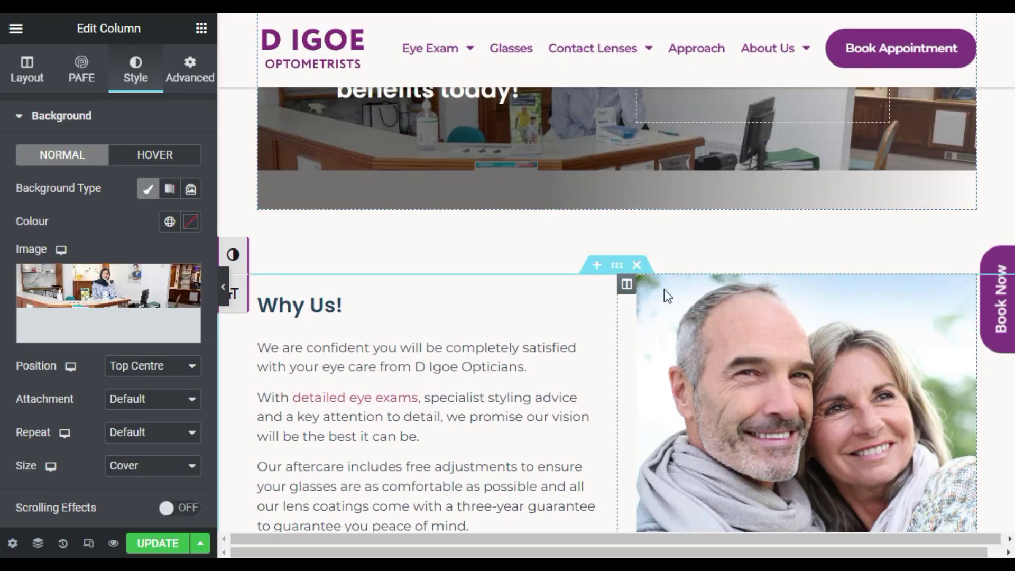
click(629, 286)
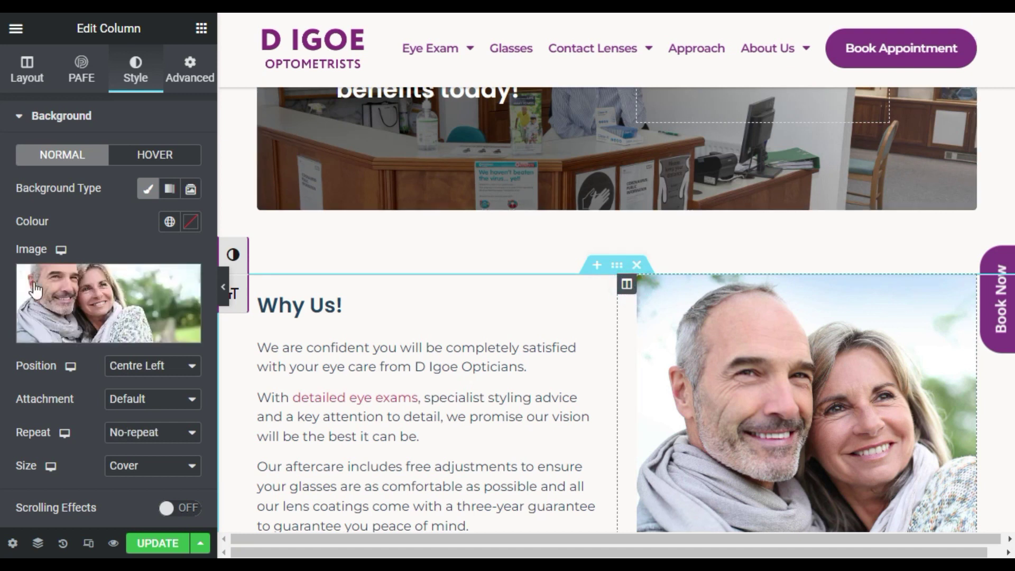
click(64, 332)
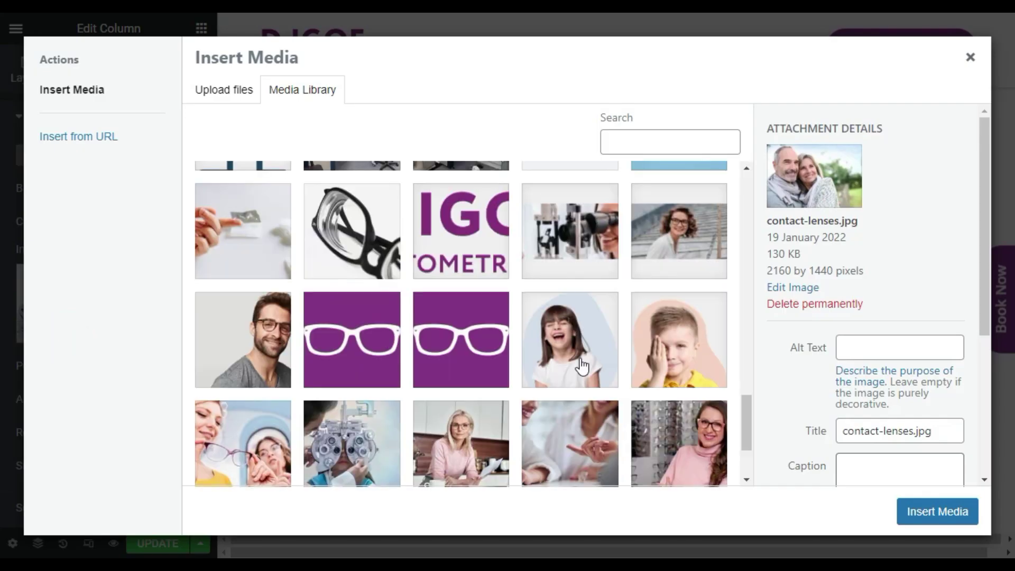
click(571, 348)
click(908, 509)
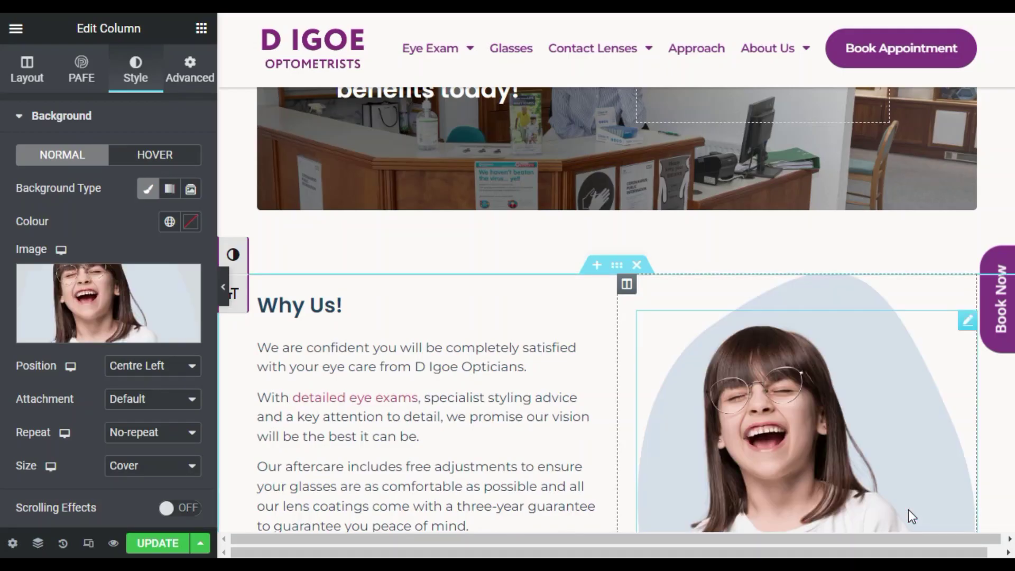
click(159, 543)
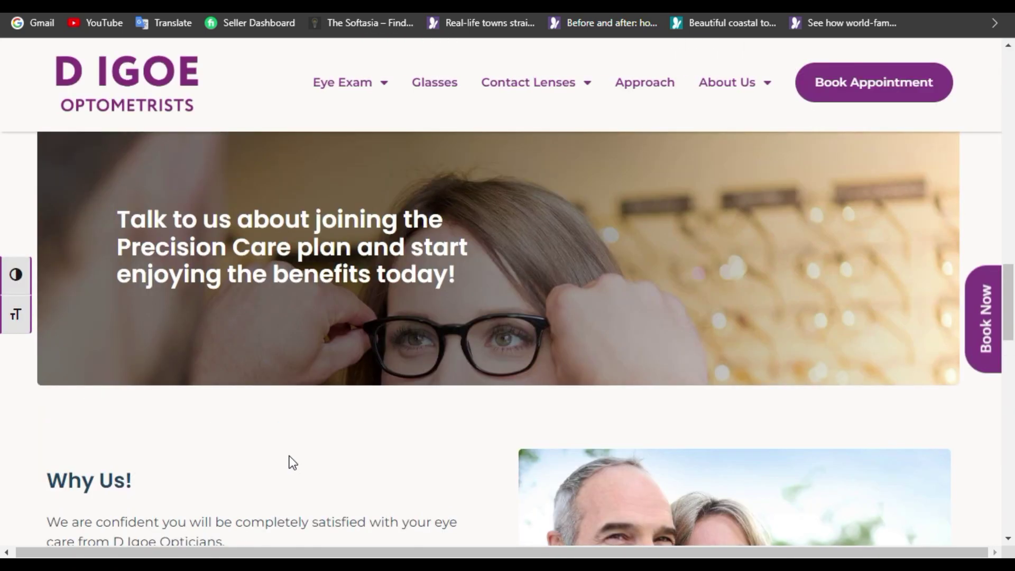
scroll(290, 463, down, 2)
scroll(346, 531, down, 6)
scroll(478, 339, up, 6)
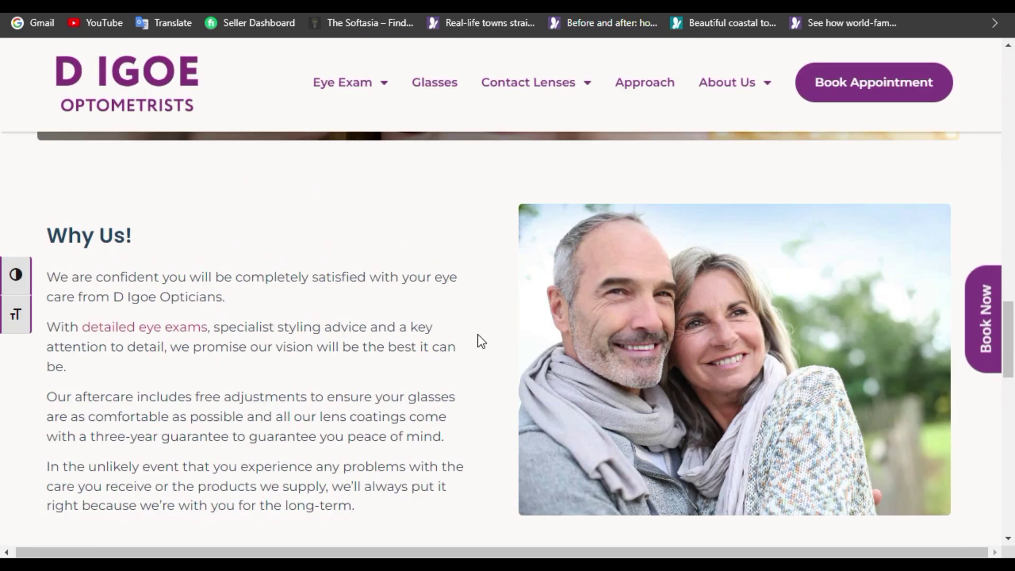
scroll(349, 313, up, 2)
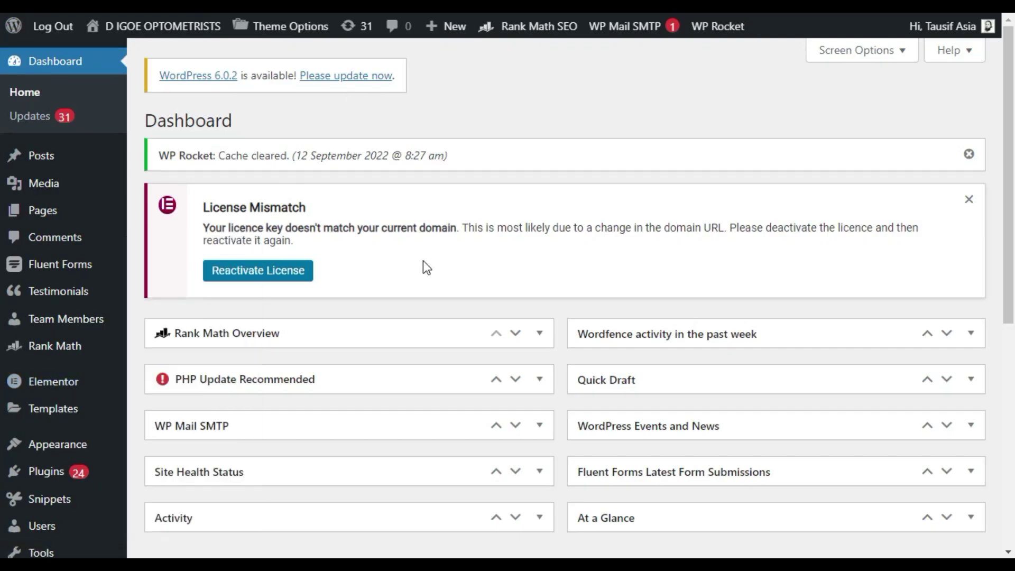
- Regenerate Elementor's files and data under Elementor > Tools and save the changes
mouse_move(51, 380)
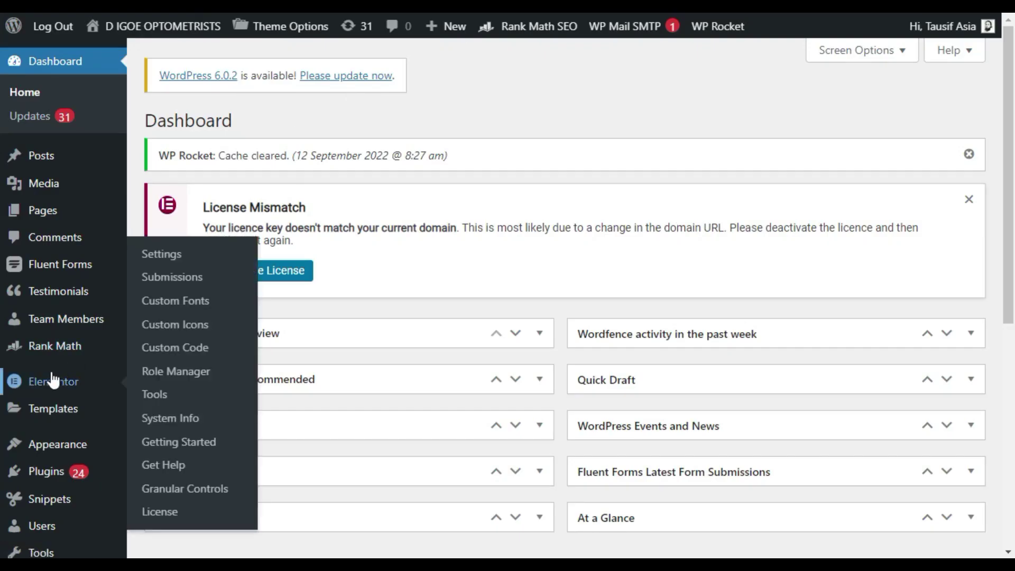
click(175, 395)
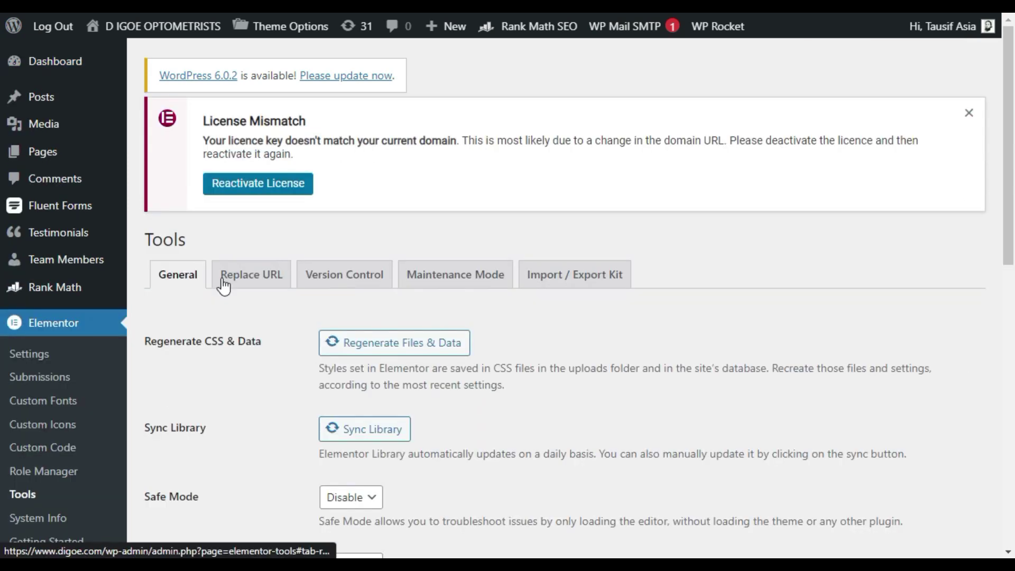
click(405, 343)
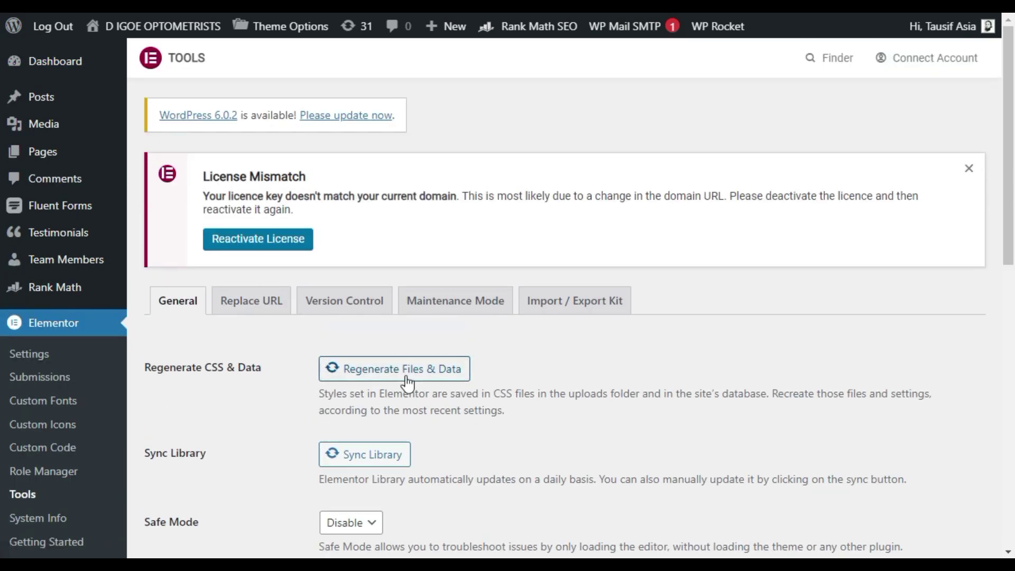
scroll(407, 382, down, 2)
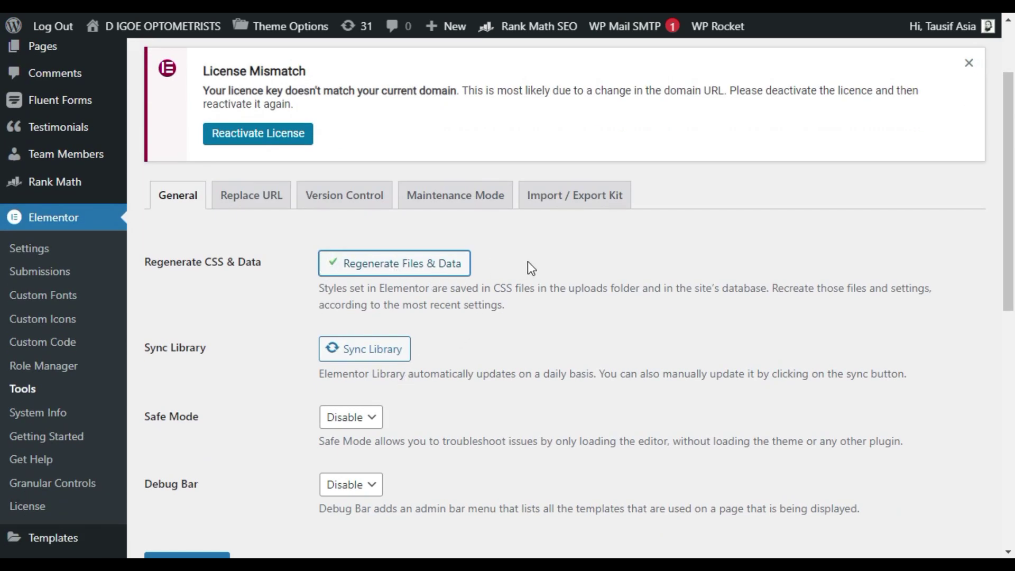
scroll(529, 272, down, 4)
click(189, 356)
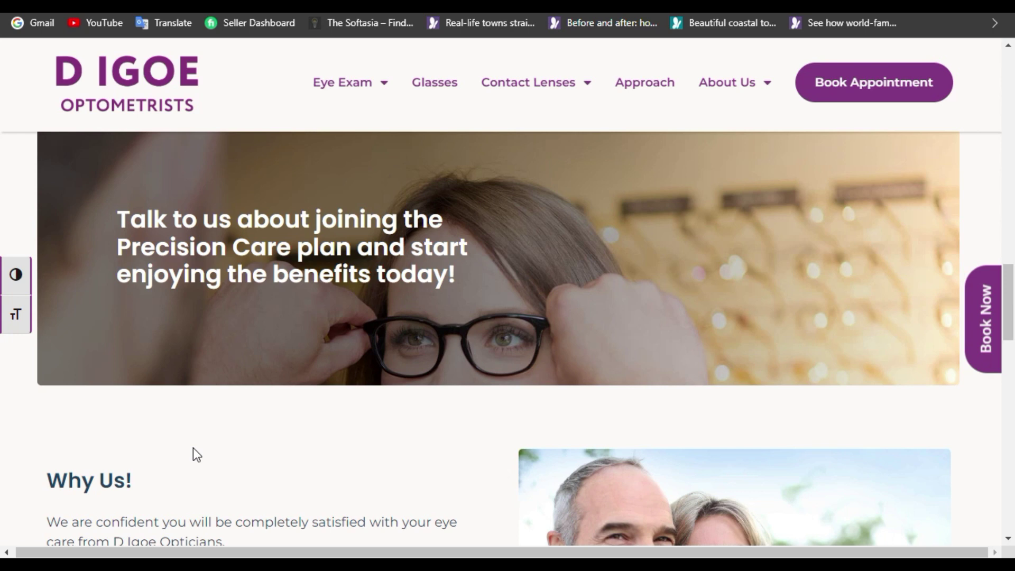
- Scroll the live page to inspect the Precision Care banner and Why Us image
scroll(192, 448, down, 2)
scroll(195, 444, up, 4)
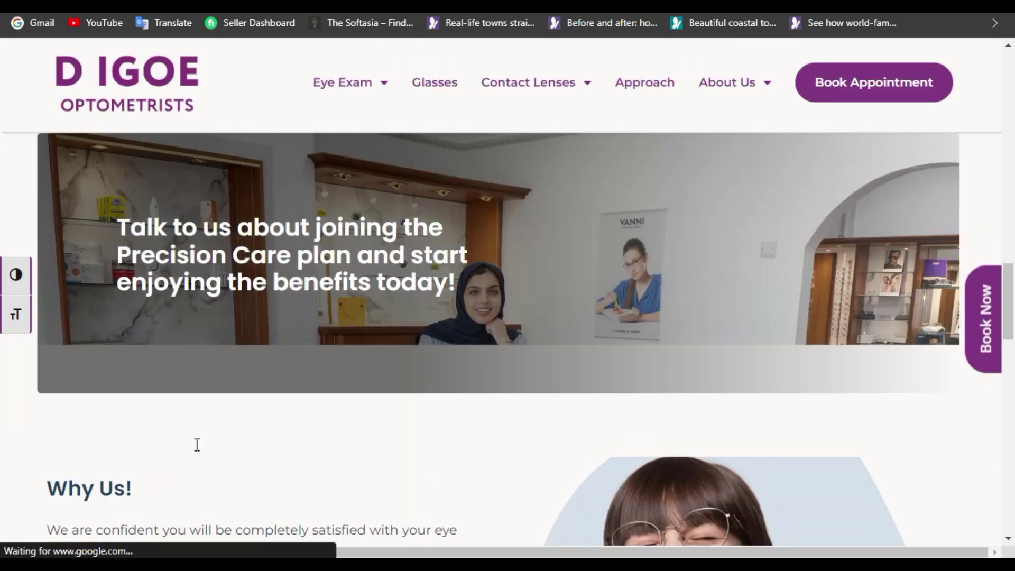
scroll(387, 361, down, 6)
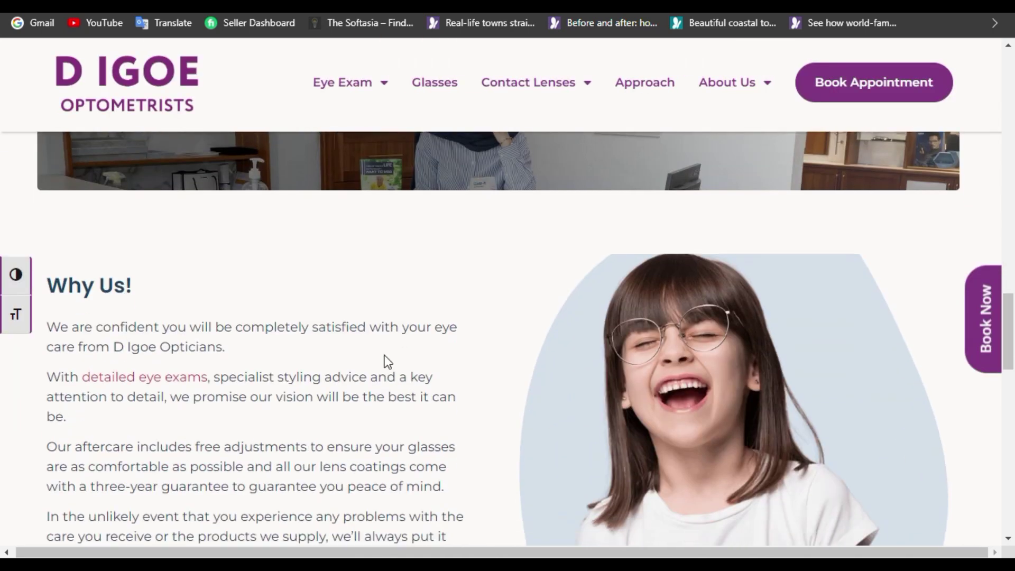
scroll(385, 357, down, 4)
scroll(385, 356, up, 4)
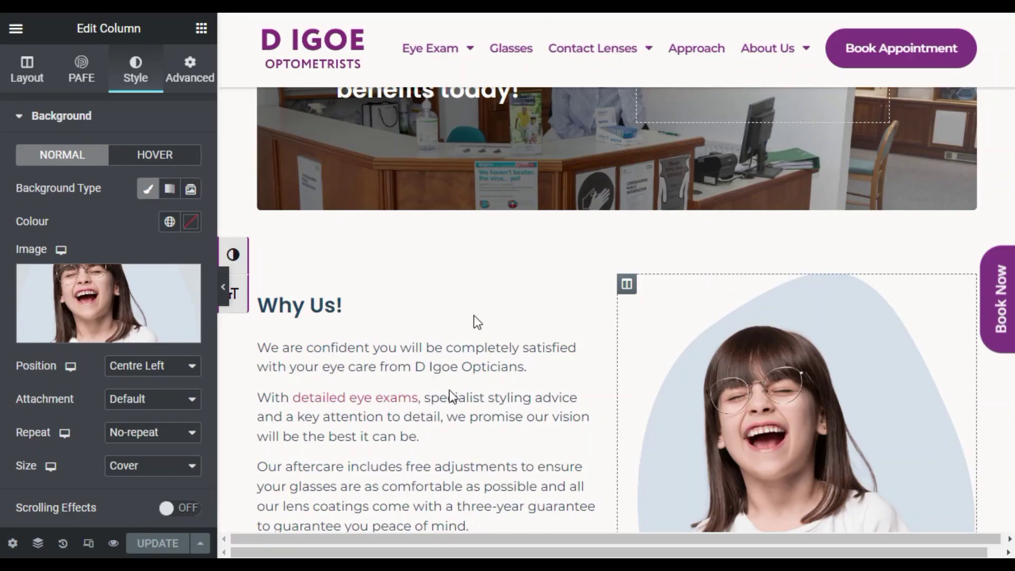
- Set the shopfront building photo as the Precision Care banner background
scroll(476, 320, up, 6)
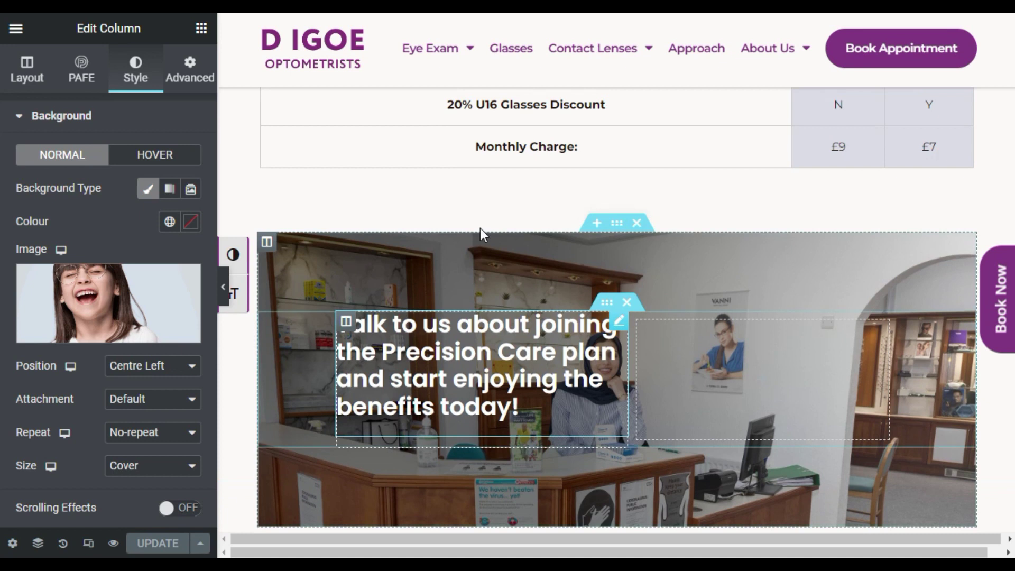
click(99, 336)
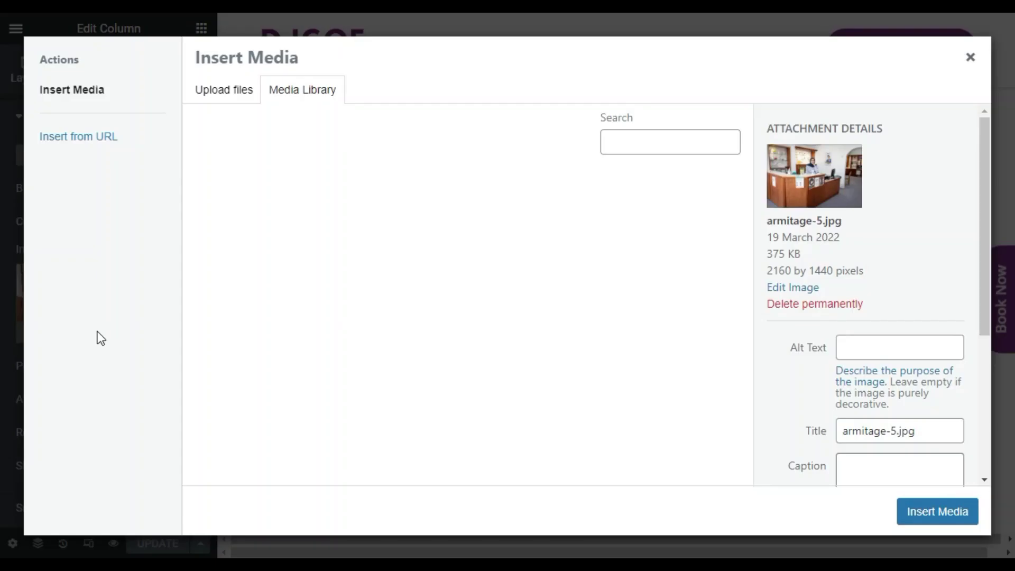
scroll(386, 380, down, 10)
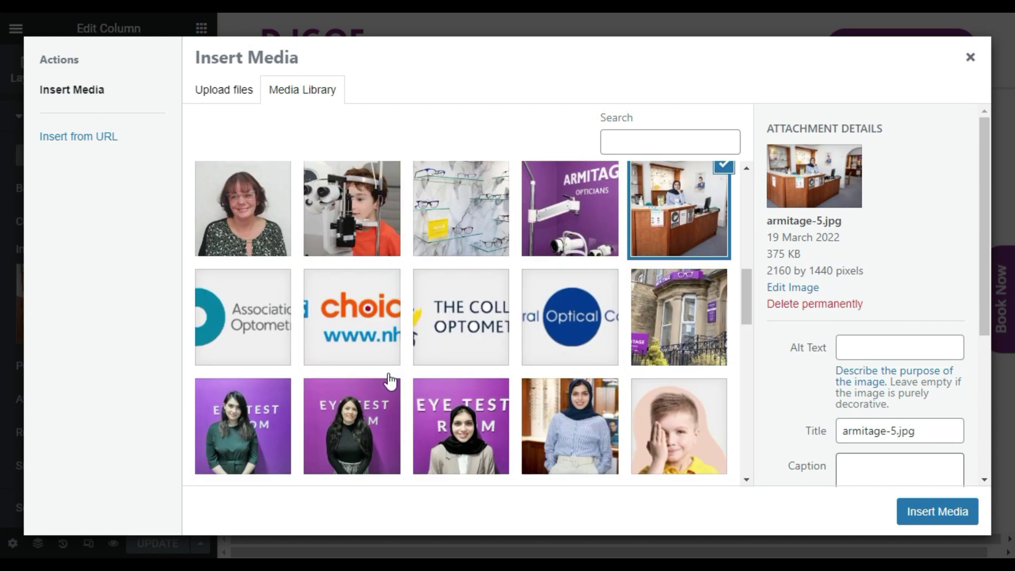
click(711, 320)
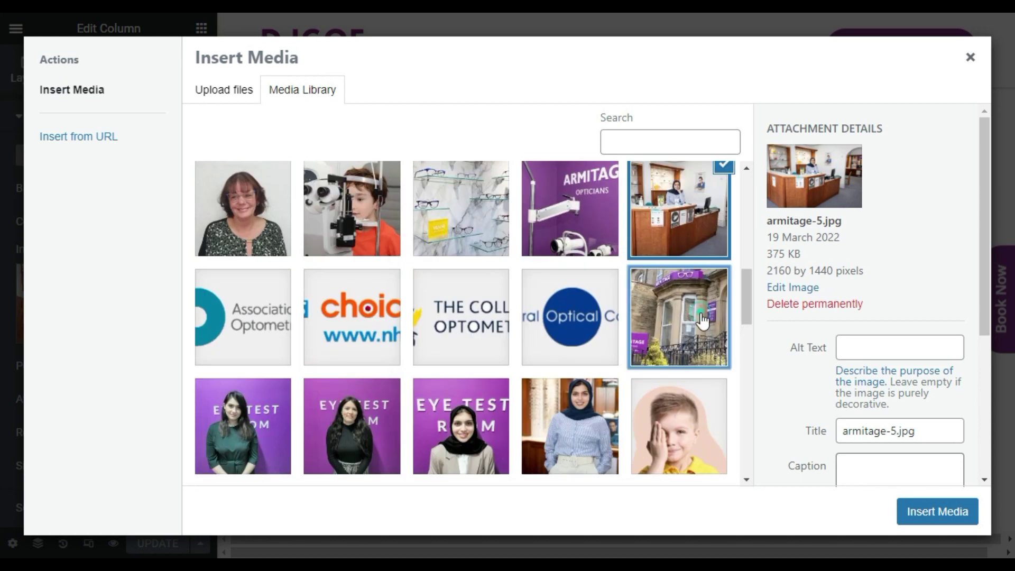
click(920, 516)
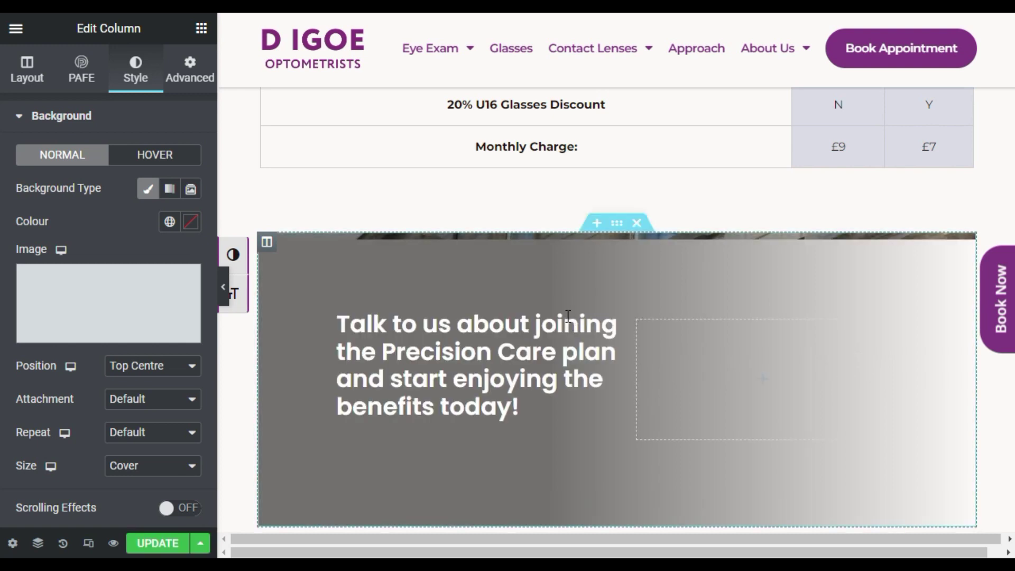
- Set the boy covering one eye as the Why Us column background and update the page
scroll(566, 316, down, 8)
scroll(573, 318, up, 1)
click(628, 179)
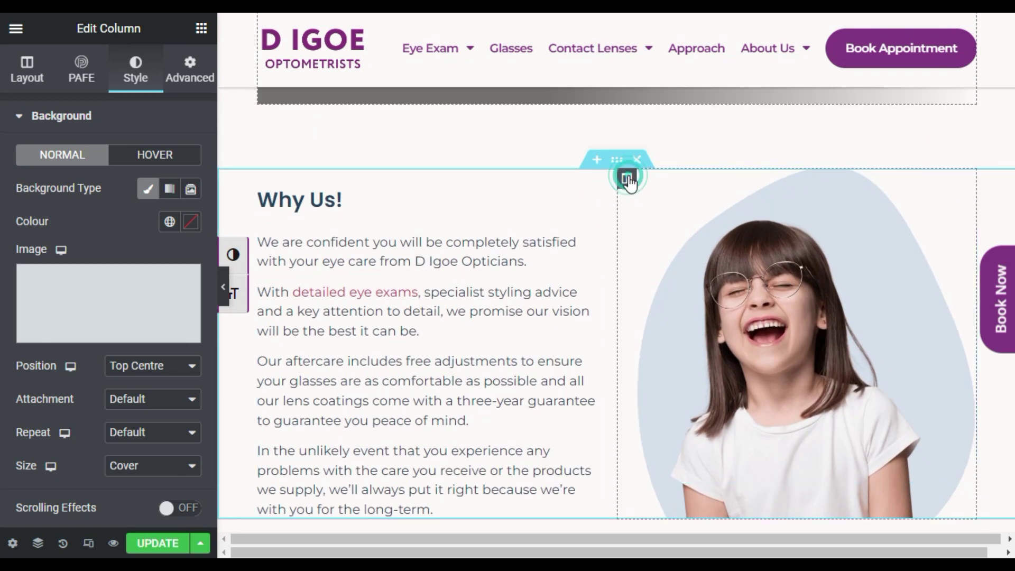
click(85, 338)
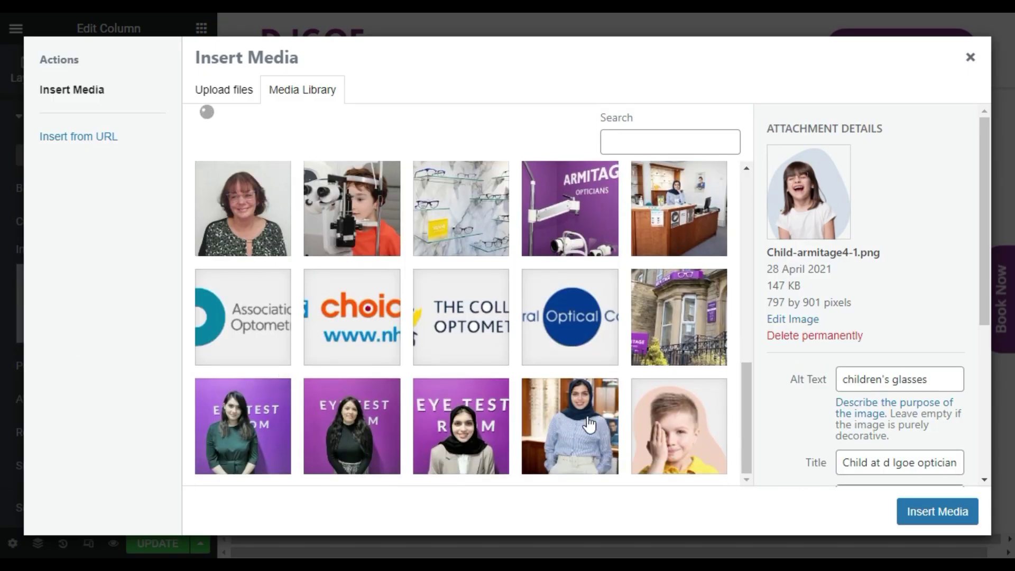
click(659, 429)
click(933, 515)
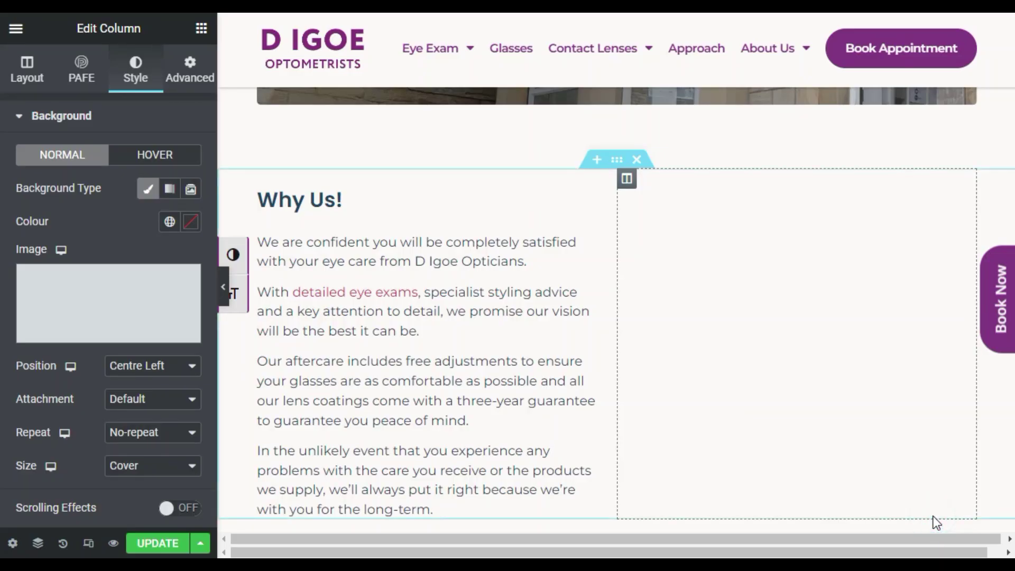
click(148, 542)
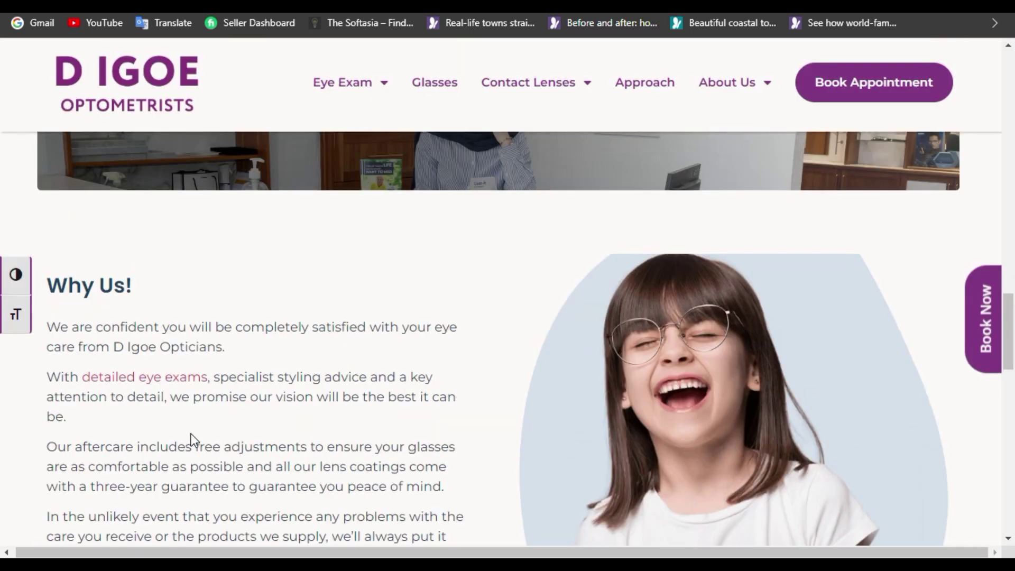
- Check the live page's images are still the old ones, then go to the WordPress dashboard
scroll(191, 433, up, 6)
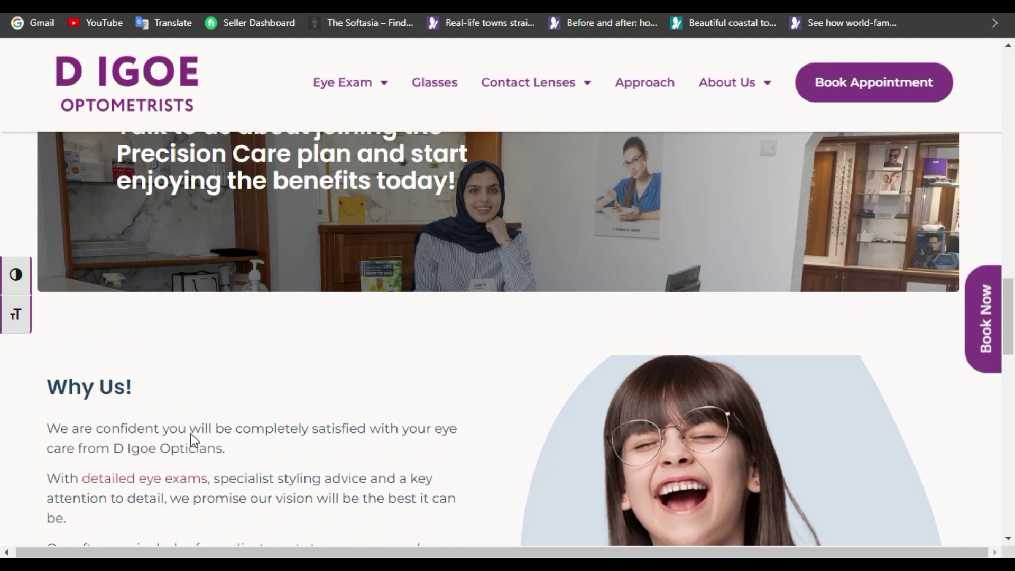
scroll(379, 411, down, 2)
scroll(476, 433, down, 2)
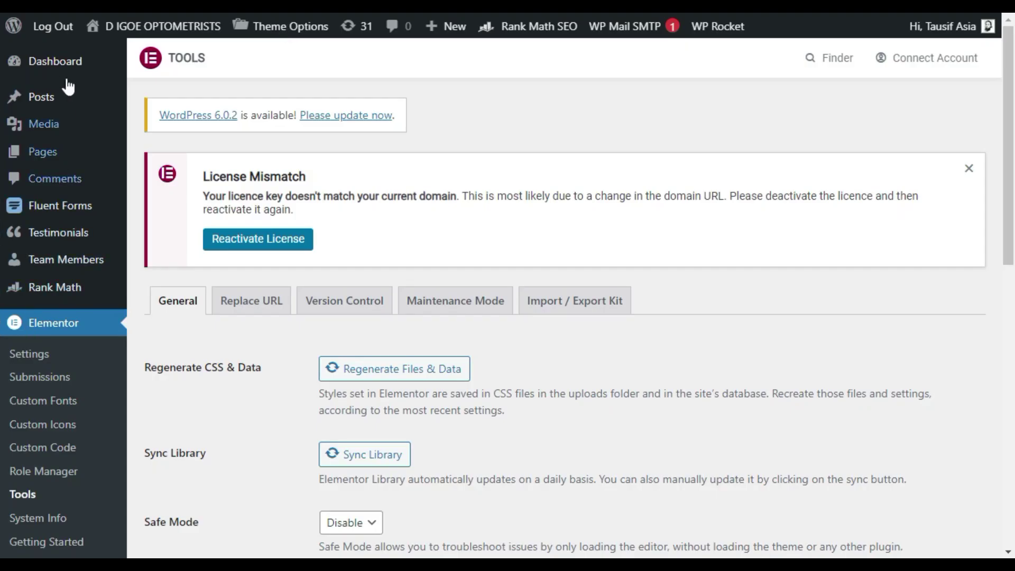
click(68, 58)
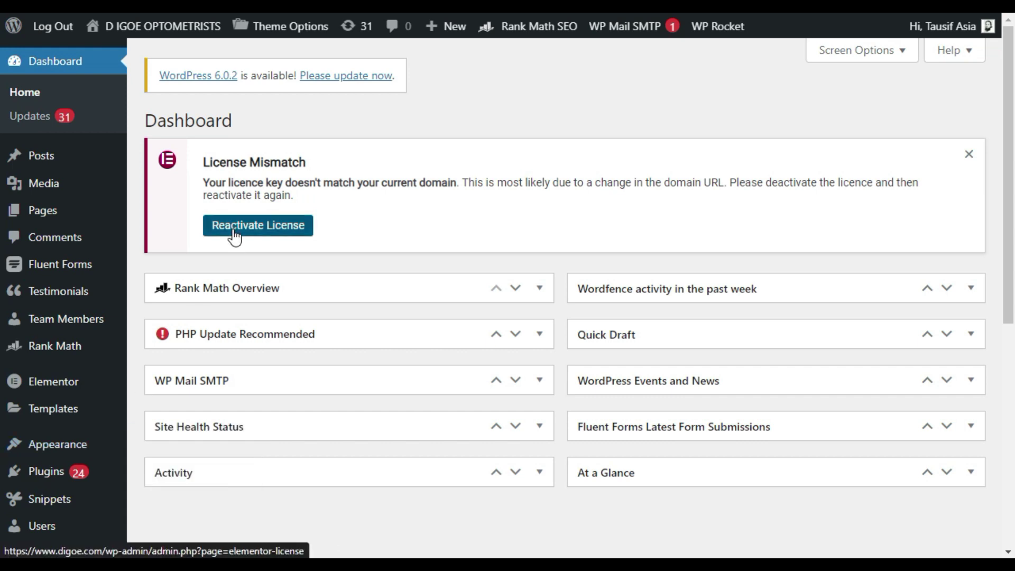
- From the installed themes, activate Divi, then re-activate the Armitage Opticians child theme
scroll(58, 346, down, 4)
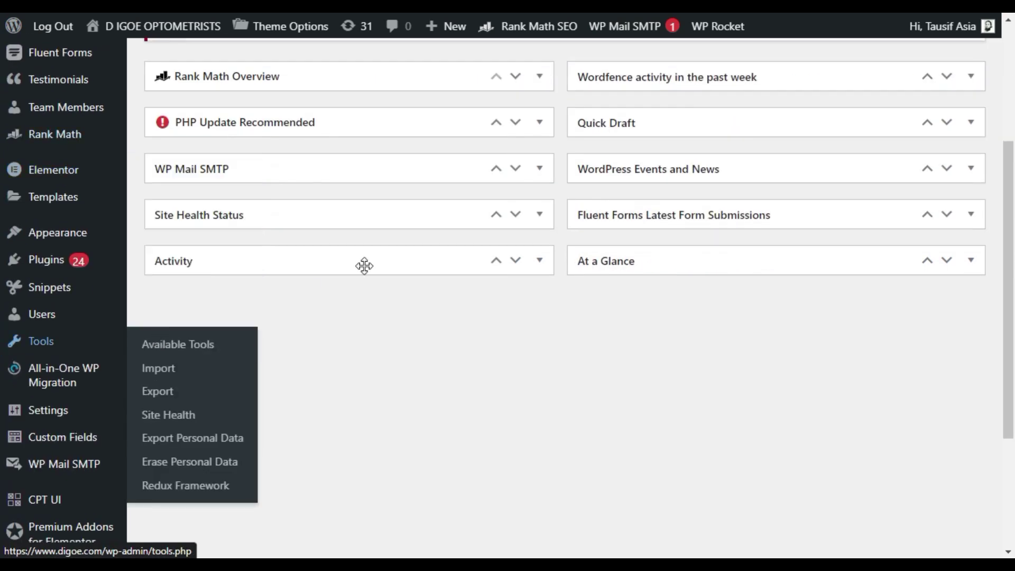
mouse_move(88, 237)
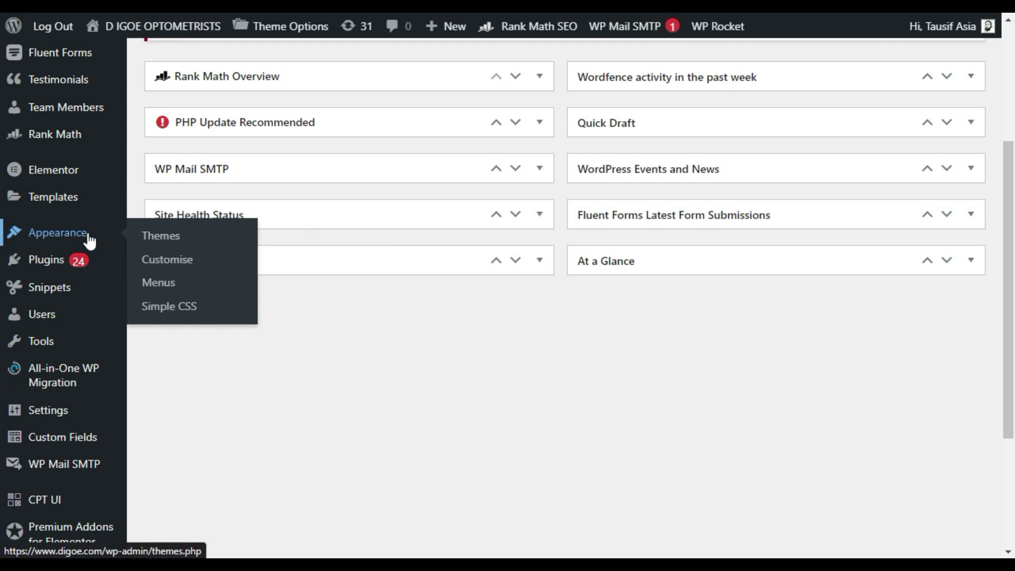
click(184, 238)
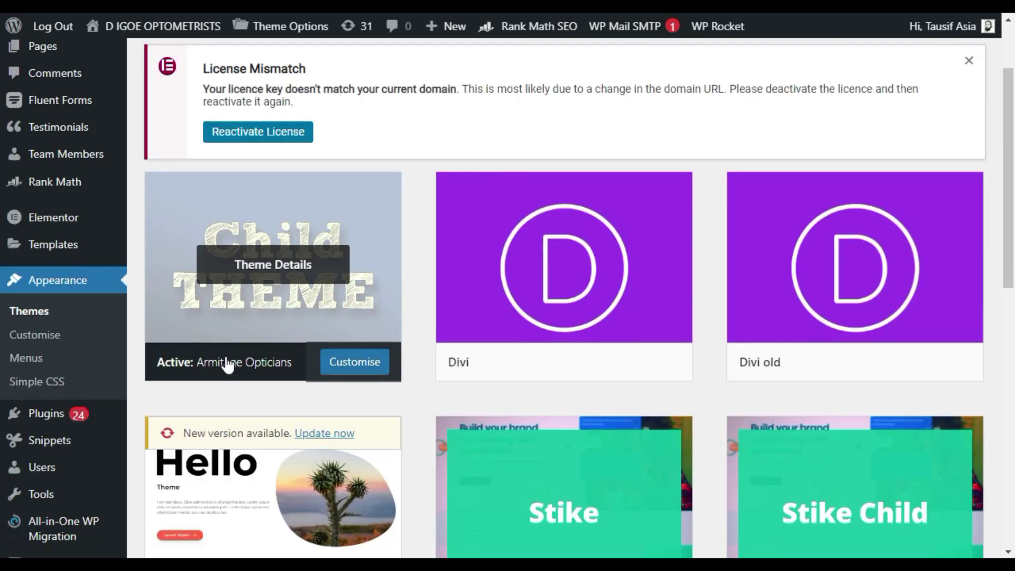
click(567, 364)
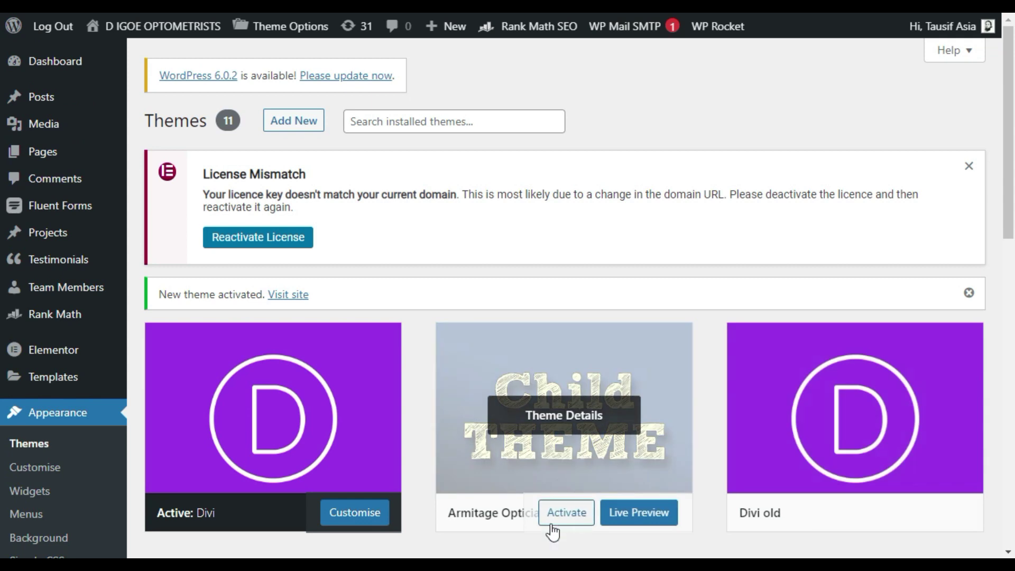
click(575, 514)
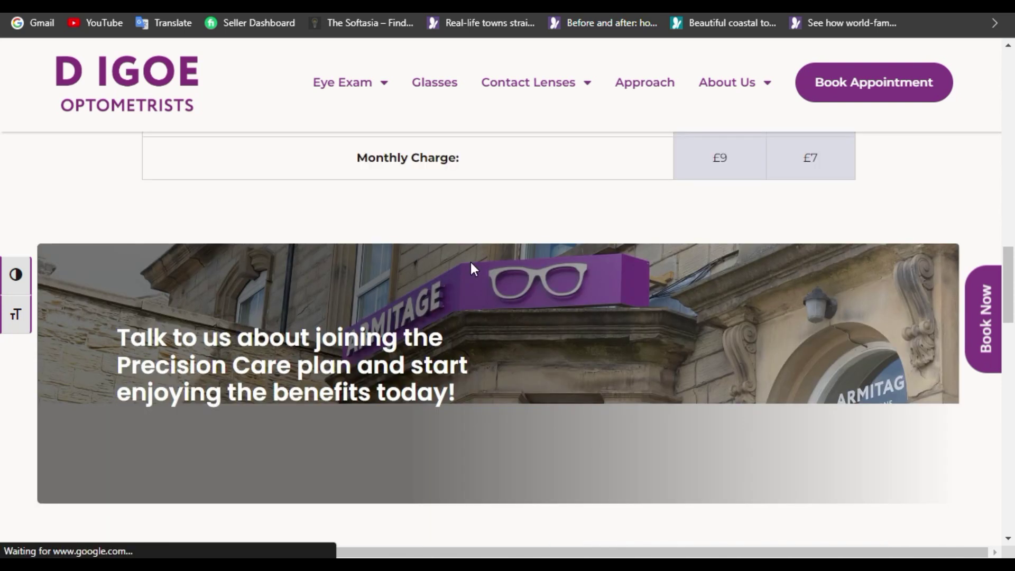
- Scroll the live homepage to verify the shopfront banner and the Why Us! boy photo
scroll(469, 264, down, 7)
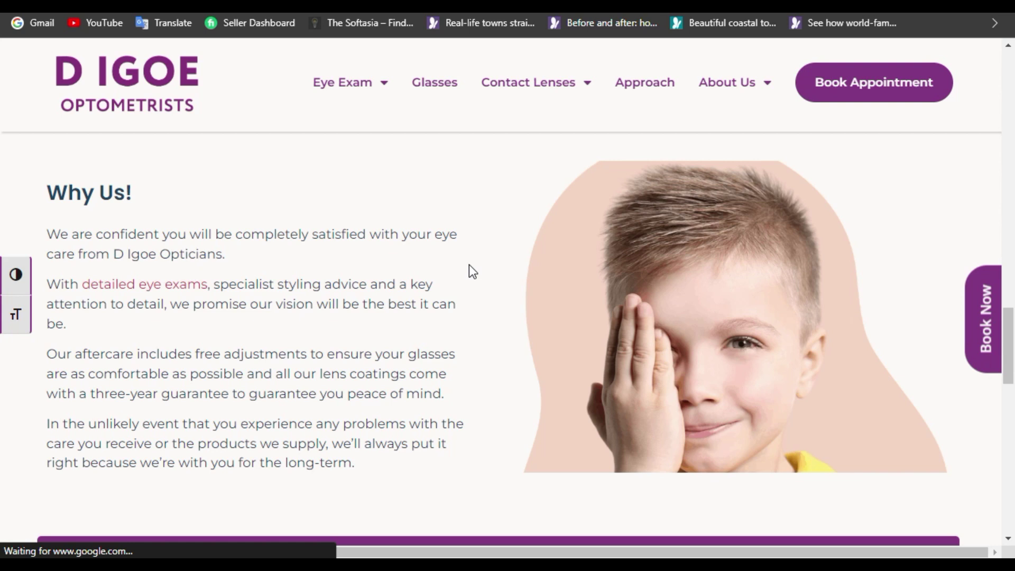
scroll(468, 391, up, 4)
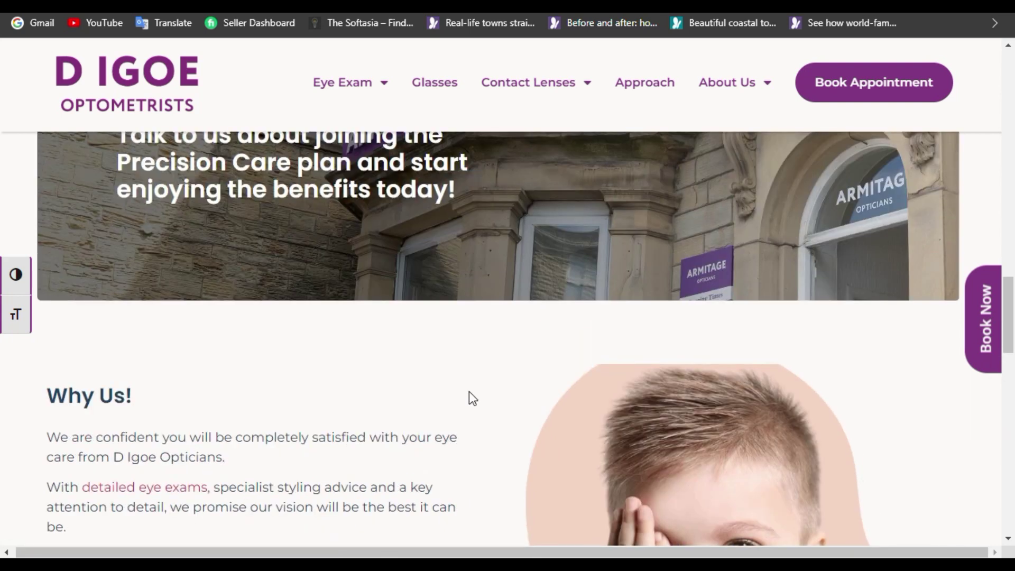
scroll(469, 393, up, 4)
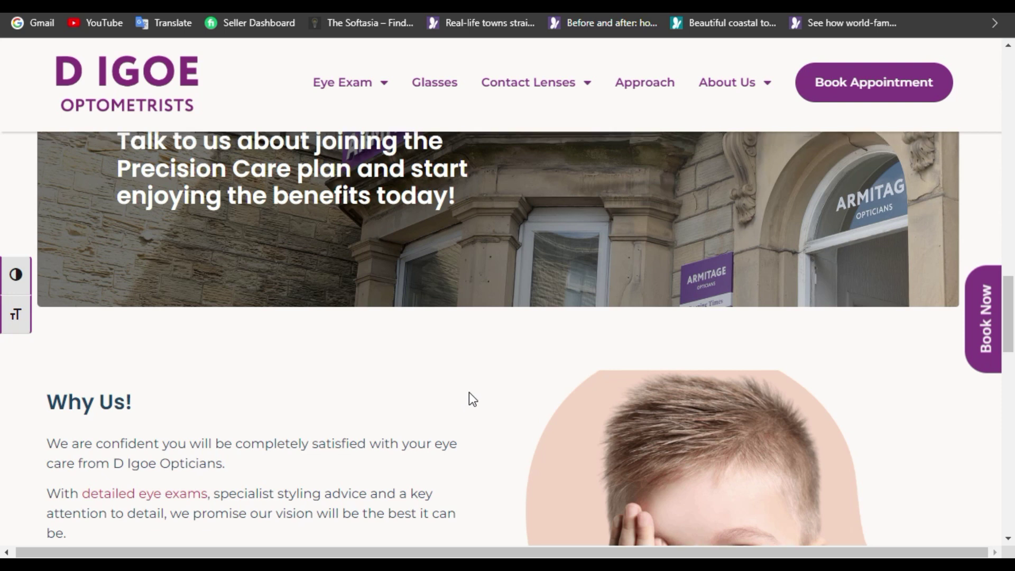